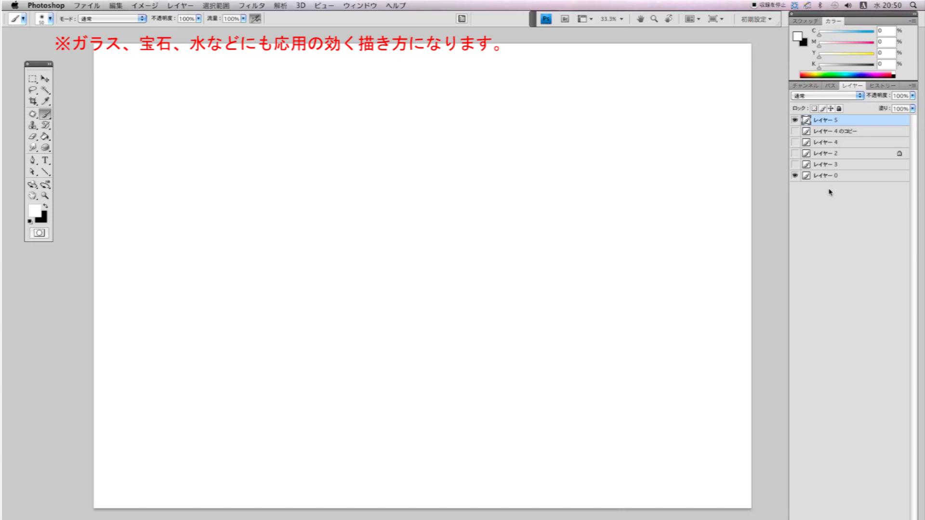
Step: Make black the painting colour and choose a small hard round brush at 10 px
{"action": "key", "text": "x"}
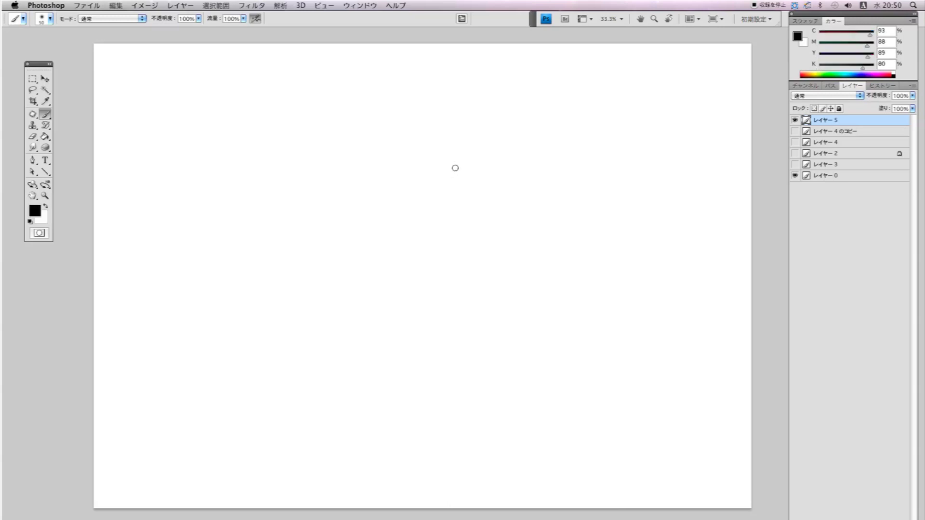
{"action": "key", "text": "bracketleft"}
{"action": "left_click_drag", "start_coordinate": [490, 167], "coordinate": [428, 186]}
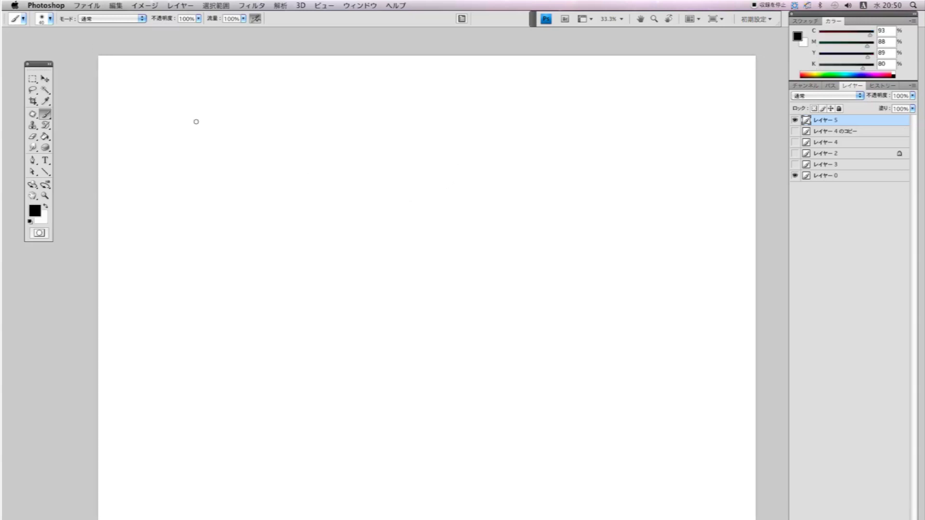
{"action": "mouse_move", "coordinate": [160, 103]}
{"action": "left_mouse_down"}
{"action": "mouse_move", "coordinate": [142, 135]}
{"action": "mouse_move", "coordinate": [143, 172]}
{"action": "left_mouse_up"}
{"action": "key", "text": "ctrl+z"}
{"action": "right_click", "coordinate": [181, 163]}
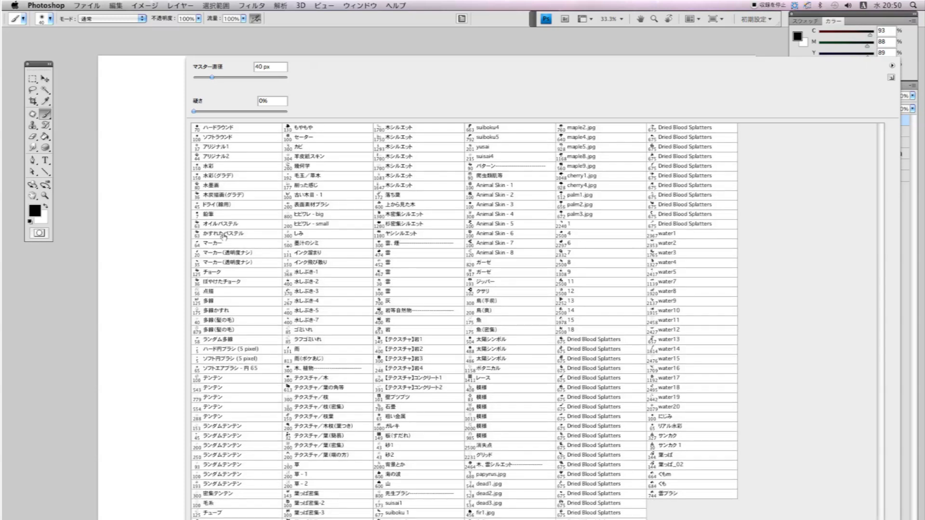
{"action": "double_click", "coordinate": [214, 348]}
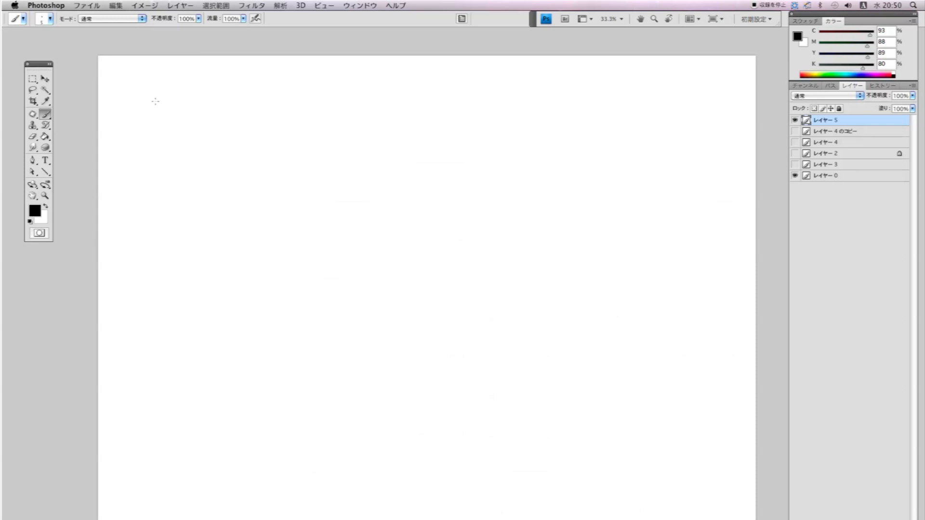
{"action": "key", "text": "bracketright"}
{"action": "key", "text": "bracketright"}
{"action": "key", "text": "bracketright"}
{"action": "key", "text": "bracketright"}
Step: Draw the crystal outline with facet lines at the top left and write クリスタル above it
{"action": "mouse_move", "coordinate": [154, 93]}
{"action": "left_mouse_down"}
{"action": "mouse_move", "coordinate": [139, 114]}
{"action": "mouse_move", "coordinate": [140, 159]}
{"action": "mouse_move", "coordinate": [154, 180]}
{"action": "mouse_move", "coordinate": [170, 124]}
{"action": "mouse_move", "coordinate": [154, 93]}
{"action": "mouse_move", "coordinate": [148, 100]}
{"action": "mouse_move", "coordinate": [148, 162]}
{"action": "mouse_move", "coordinate": [159, 178]}
{"action": "mouse_move", "coordinate": [173, 158]}
{"action": "mouse_move", "coordinate": [175, 110]}
{"action": "mouse_move", "coordinate": [154, 102]}
{"action": "mouse_move", "coordinate": [150, 118]}
{"action": "mouse_move", "coordinate": [163, 103]}
{"action": "mouse_move", "coordinate": [168, 147]}
{"action": "mouse_move", "coordinate": [155, 162]}
{"action": "left_mouse_up"}
{"action": "key", "text": "ctrl+z"}
{"action": "mouse_move", "coordinate": [158, 122]}
{"action": "left_mouse_down"}
{"action": "mouse_move", "coordinate": [151, 170]}
{"action": "mouse_move", "coordinate": [143, 137]}
{"action": "mouse_move", "coordinate": [168, 103]}
{"action": "left_mouse_up"}
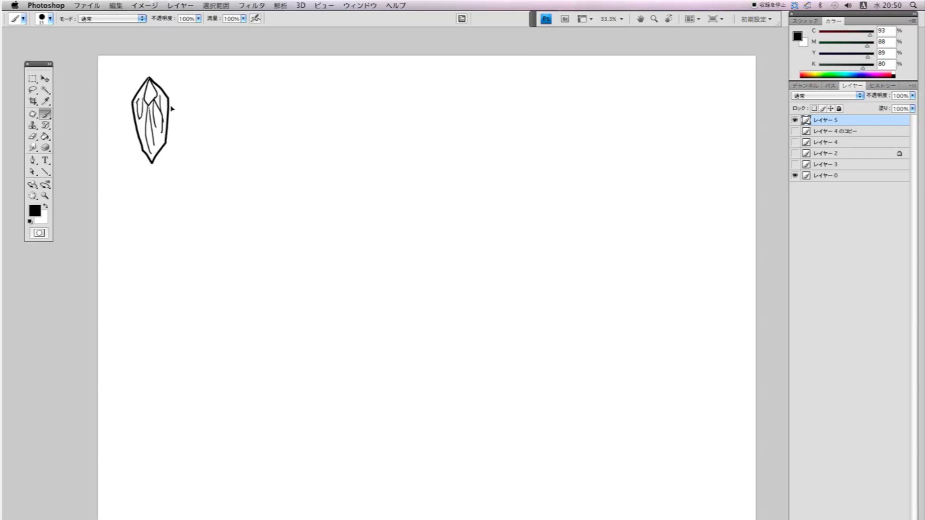
{"action": "left_click_drag", "start_coordinate": [121, 67], "coordinate": [127, 73]}
{"action": "mouse_move", "coordinate": [133, 64]}
{"action": "left_mouse_down"}
{"action": "mouse_move", "coordinate": [129, 77]}
{"action": "mouse_move", "coordinate": [138, 76]}
{"action": "left_mouse_up"}
{"action": "mouse_move", "coordinate": [139, 71]}
{"action": "left_mouse_down"}
{"action": "mouse_move", "coordinate": [152, 68]}
{"action": "mouse_move", "coordinate": [148, 73]}
{"action": "left_mouse_up"}
{"action": "left_click_drag", "start_coordinate": [149, 69], "coordinate": [157, 73]}
{"action": "left_click_drag", "start_coordinate": [162, 64], "coordinate": [166, 69]}
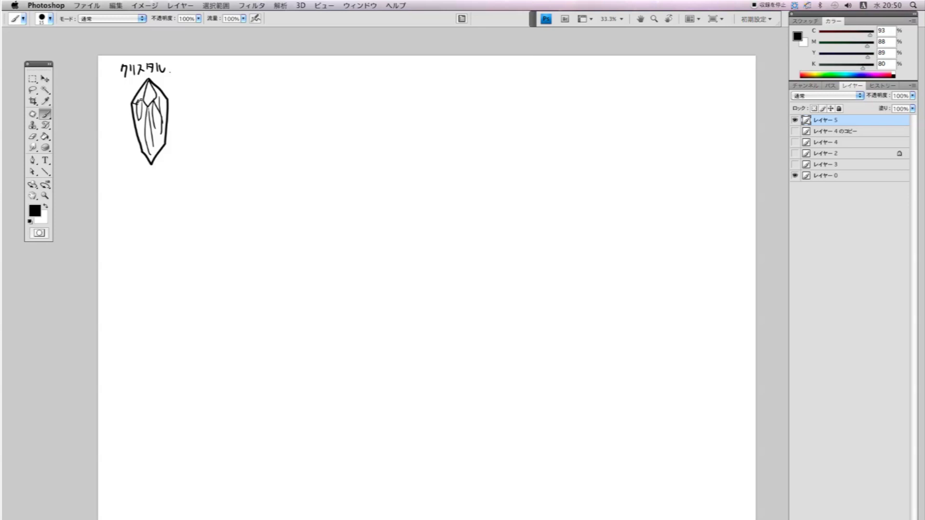
Step: Draw arrows at the crystal's right, left and bottom, and shade its right facet
{"action": "mouse_move", "coordinate": [183, 76]}
{"action": "left_mouse_down"}
{"action": "mouse_move", "coordinate": [168, 93]}
{"action": "mouse_move", "coordinate": [176, 90]}
{"action": "mouse_move", "coordinate": [175, 112]}
{"action": "left_mouse_up"}
{"action": "left_click_drag", "start_coordinate": [175, 103], "coordinate": [181, 110]}
{"action": "left_click_drag", "start_coordinate": [119, 89], "coordinate": [129, 99]}
{"action": "left_click_drag", "start_coordinate": [126, 91], "coordinate": [129, 100]}
{"action": "left_click_drag", "start_coordinate": [117, 105], "coordinate": [149, 148]}
{"action": "mouse_move", "coordinate": [155, 91]}
{"action": "left_mouse_down"}
{"action": "mouse_move", "coordinate": [167, 108]}
{"action": "mouse_move", "coordinate": [152, 96]}
{"action": "left_mouse_up"}
{"action": "left_click_drag", "start_coordinate": [169, 112], "coordinate": [157, 133]}
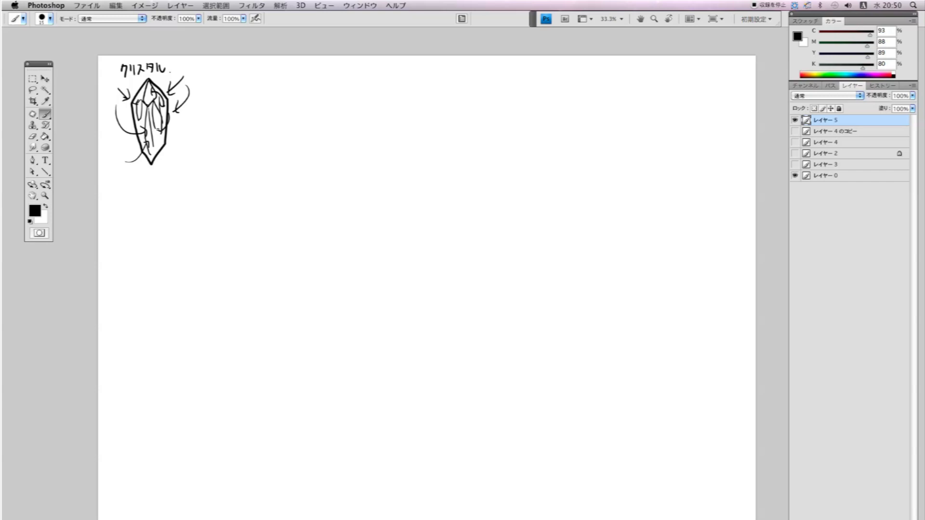
Step: Write 光 on both sides of the crystal and add an arrow beside the クリスタル label
{"action": "left_click_drag", "start_coordinate": [199, 70], "coordinate": [200, 76]}
{"action": "left_click_drag", "start_coordinate": [195, 72], "coordinate": [196, 75]}
{"action": "left_click_drag", "start_coordinate": [203, 71], "coordinate": [206, 77]}
{"action": "mouse_move", "coordinate": [197, 78]}
{"action": "left_mouse_down"}
{"action": "mouse_move", "coordinate": [195, 87]}
{"action": "mouse_move", "coordinate": [209, 84]}
{"action": "left_mouse_up"}
{"action": "left_click_drag", "start_coordinate": [108, 87], "coordinate": [108, 93]}
{"action": "left_click_drag", "start_coordinate": [105, 89], "coordinate": [109, 93]}
{"action": "mouse_move", "coordinate": [103, 96]}
{"action": "left_mouse_down"}
{"action": "mouse_move", "coordinate": [114, 95]}
{"action": "mouse_move", "coordinate": [104, 105]}
{"action": "mouse_move", "coordinate": [117, 103]}
{"action": "left_mouse_up"}
{"action": "key", "text": "ctrl+z"}
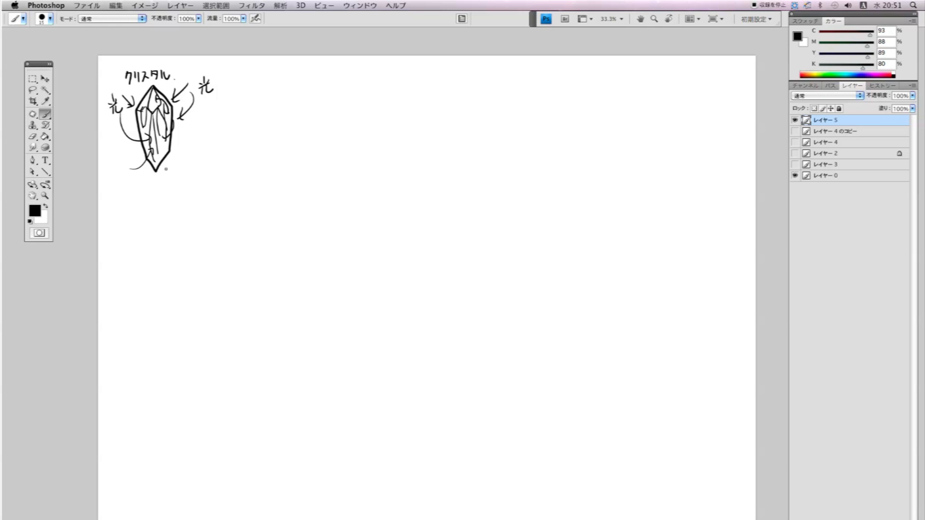
{"action": "left_click_drag", "start_coordinate": [105, 64], "coordinate": [118, 78]}
{"action": "left_click_drag", "start_coordinate": [198, 151], "coordinate": [206, 160]}
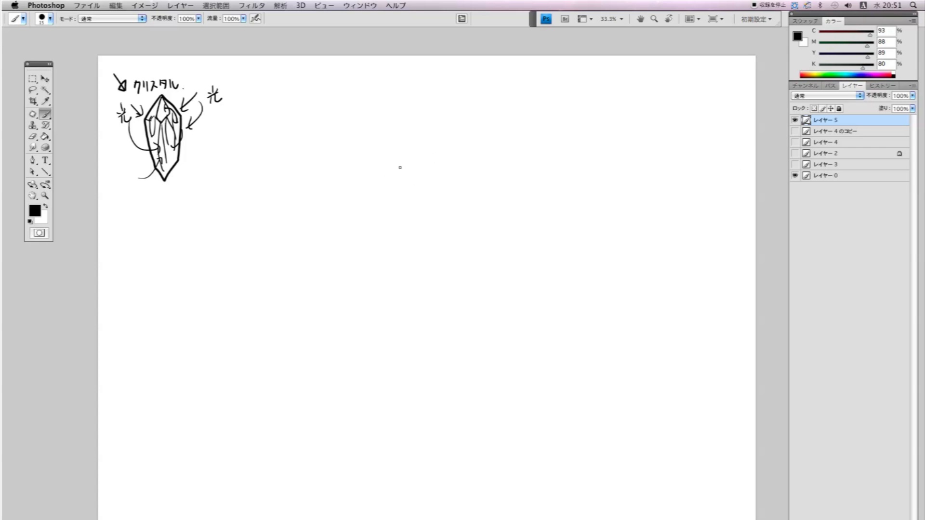
Step: Choose the small hard round brush, enlarge it to about 70 px, and undo the test strokes
{"action": "right_click", "coordinate": [406, 175]}
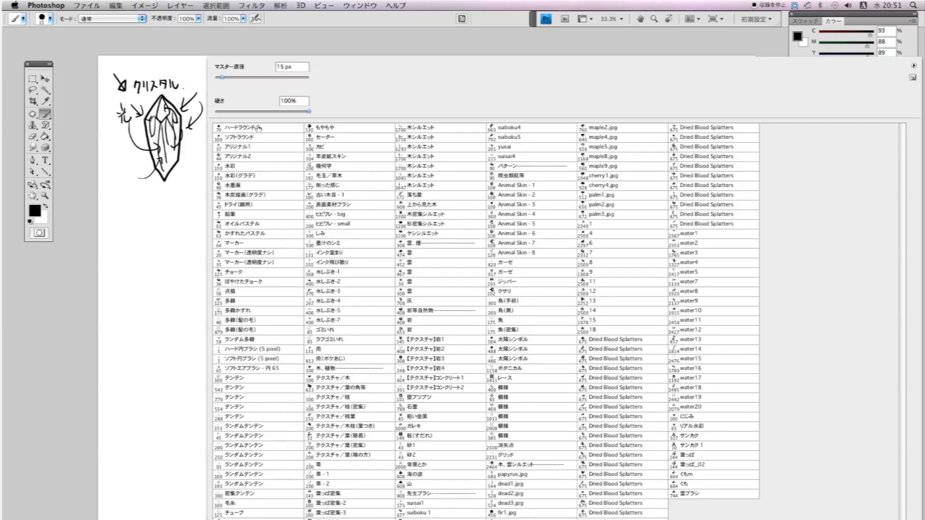
{"action": "double_click", "coordinate": [250, 349]}
{"action": "left_click_drag", "start_coordinate": [336, 126], "coordinate": [322, 169]}
{"action": "key", "text": "ctrl+z"}
{"action": "key", "text": "bracketright"}
{"action": "key", "text": "bracketright"}
{"action": "key", "text": "bracketright"}
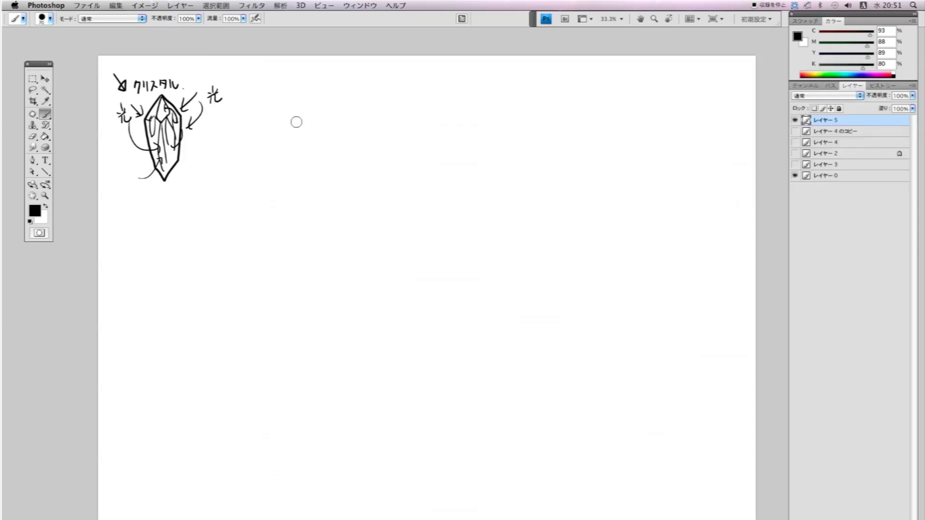
{"action": "left_click_drag", "start_coordinate": [298, 112], "coordinate": [304, 149]}
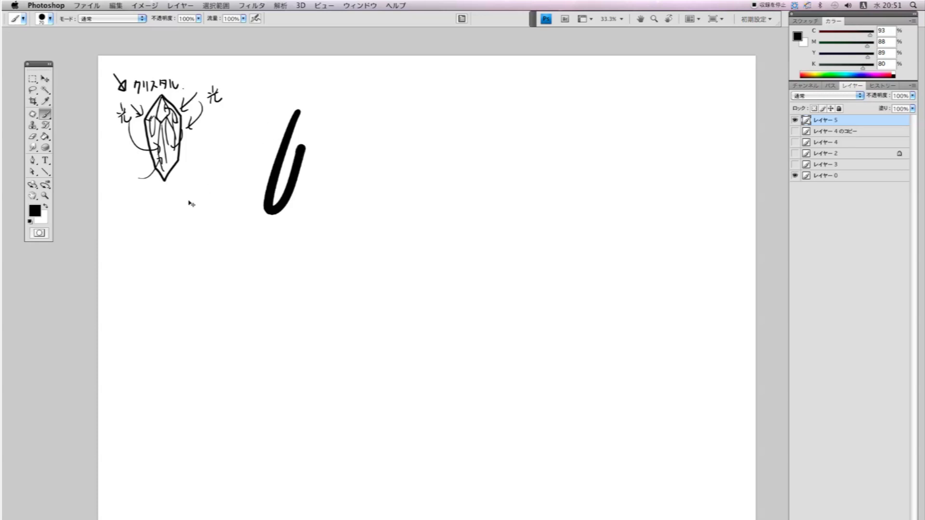
{"action": "key", "text": "ctrl+z"}
Step: Try several curled hook strokes lower on the canvas and undo each one
{"action": "left_click_drag", "start_coordinate": [151, 203], "coordinate": [188, 238]}
{"action": "key", "text": "ctrl+z"}
{"action": "left_click_drag", "start_coordinate": [156, 203], "coordinate": [199, 249]}
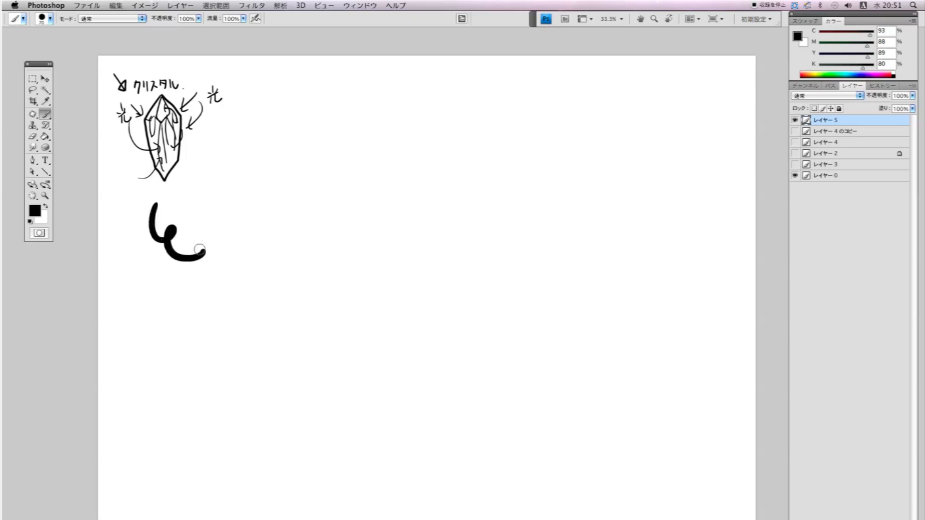
{"action": "key", "text": "ctrl+z"}
{"action": "mouse_move", "coordinate": [173, 206]}
{"action": "left_mouse_down"}
{"action": "mouse_move", "coordinate": [200, 262]}
{"action": "mouse_move", "coordinate": [192, 233]}
{"action": "mouse_move", "coordinate": [208, 260]}
{"action": "left_mouse_up"}
{"action": "key", "text": "ctrl+z"}
{"action": "key", "text": "ctrl+z"}
{"action": "left_click_drag", "start_coordinate": [176, 205], "coordinate": [203, 266]}
{"action": "key", "text": "ctrl+z"}
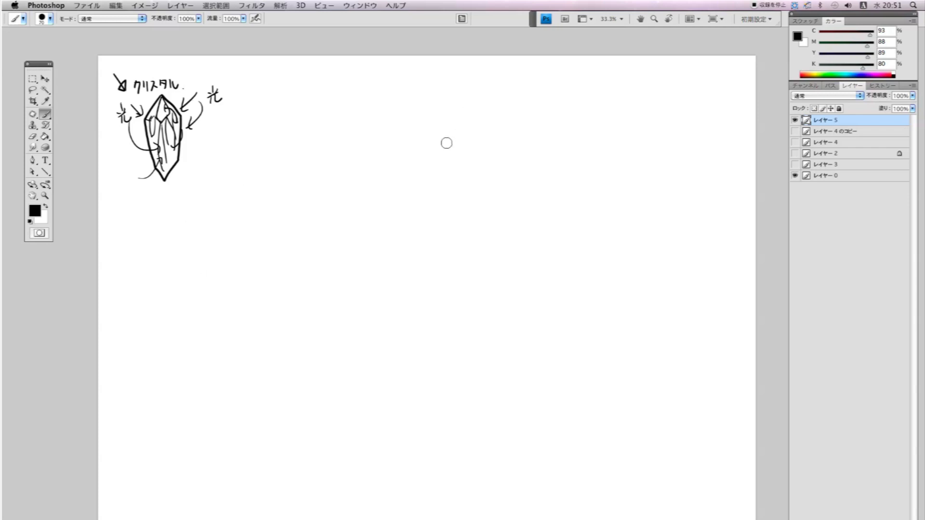
{"action": "key", "text": "l"}
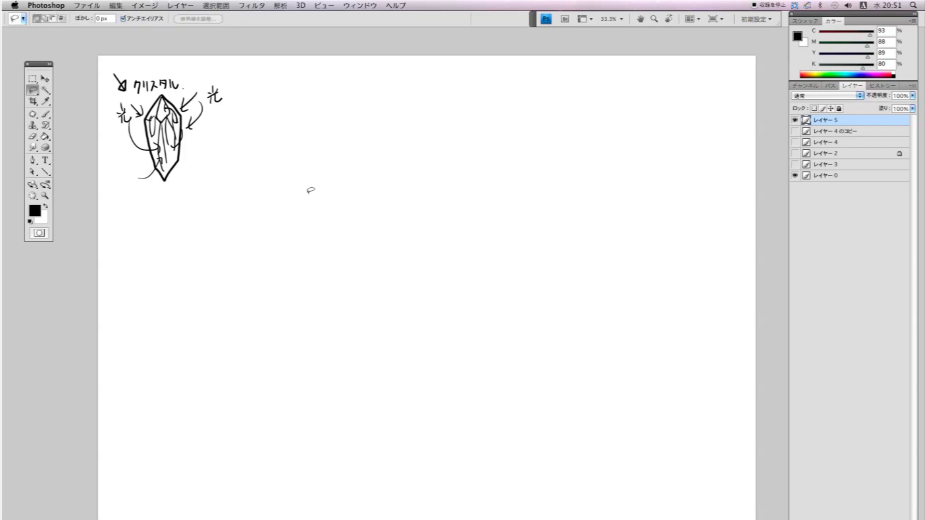
Step: Pick the plain Lasso and trace a tall crystal-shaped selection in the canvas centre, redoing the first attempt
{"action": "left_click", "coordinate": [33, 91]}
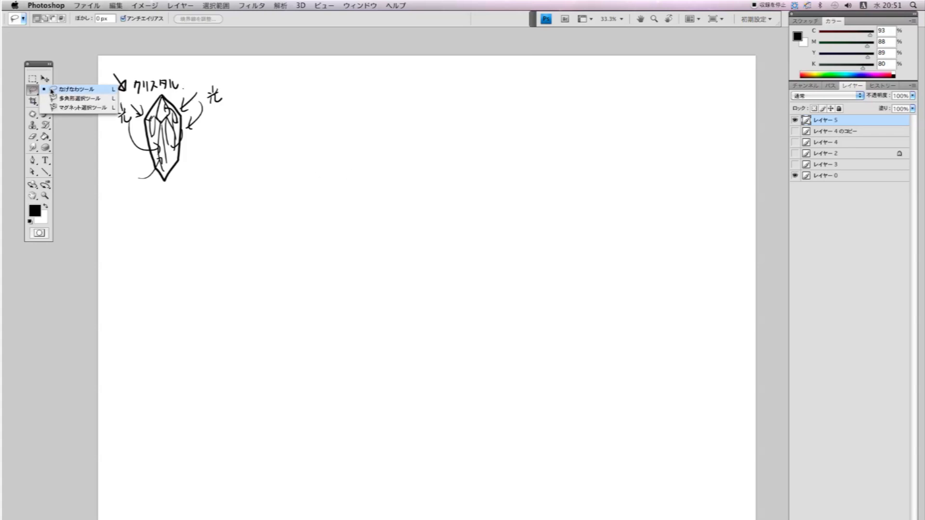
{"action": "left_click", "coordinate": [35, 92]}
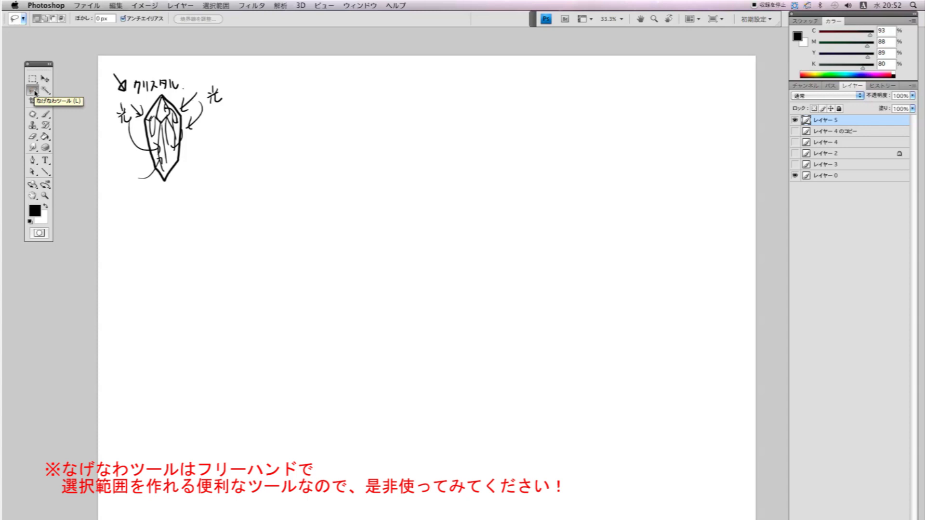
{"action": "mouse_move", "coordinate": [388, 174]}
{"action": "left_mouse_down"}
{"action": "mouse_move", "coordinate": [400, 299]}
{"action": "mouse_move", "coordinate": [428, 357]}
{"action": "mouse_move", "coordinate": [471, 281]}
{"action": "mouse_move", "coordinate": [476, 187]}
{"action": "left_mouse_up"}
{"action": "left_click", "coordinate": [400, 169]}
{"action": "mouse_move", "coordinate": [416, 140]}
{"action": "left_mouse_down"}
{"action": "mouse_move", "coordinate": [372, 226]}
{"action": "mouse_move", "coordinate": [393, 345]}
{"action": "mouse_move", "coordinate": [430, 398]}
{"action": "mouse_move", "coordinate": [473, 317]}
{"action": "mouse_move", "coordinate": [481, 180]}
{"action": "left_mouse_up"}
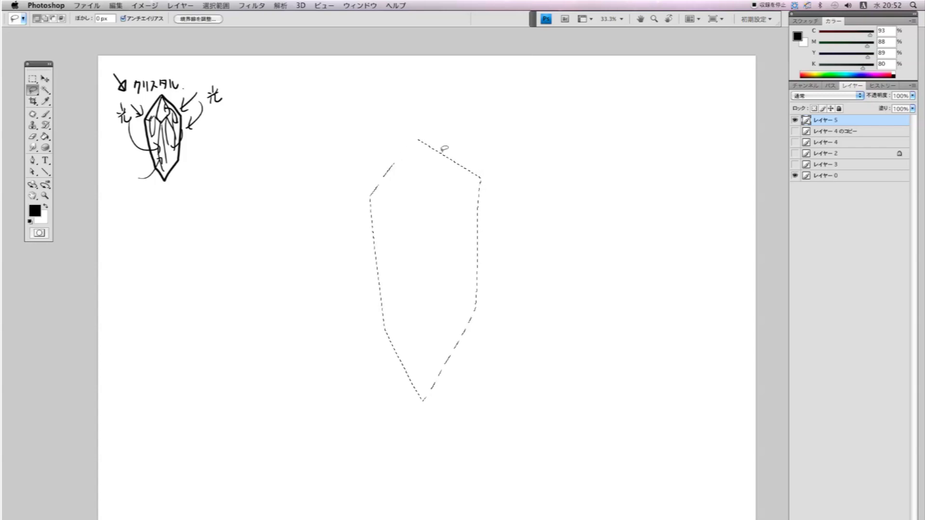
Step: Paint-bucket the crystal selection with mid blue (H202 S85 B69), then deselect
{"action": "key", "text": "g"}
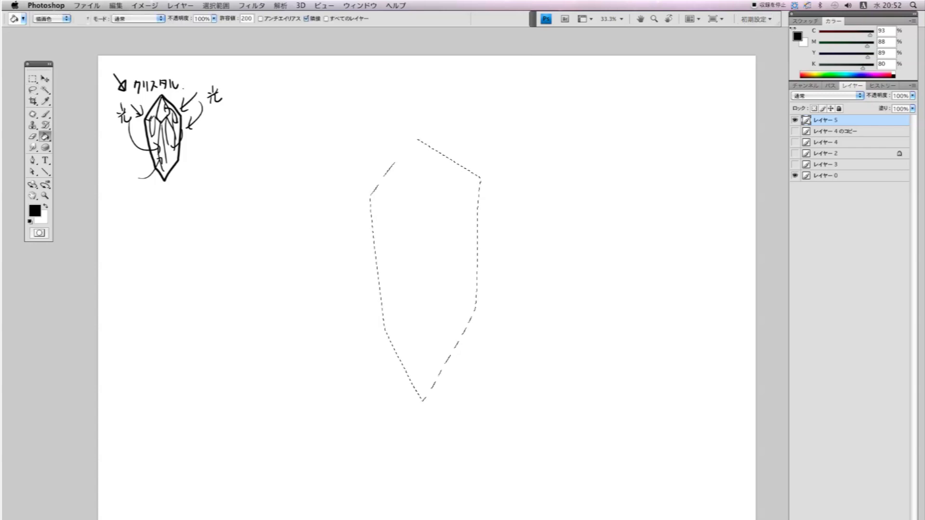
{"action": "left_click", "coordinate": [34, 210]}
{"action": "left_click_drag", "start_coordinate": [650, 482], "coordinate": [651, 464]}
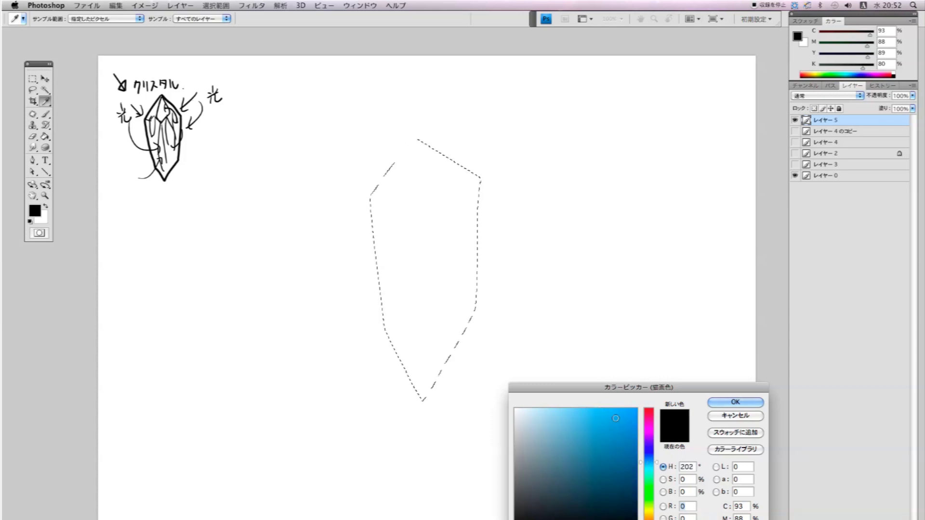
{"action": "left_click", "coordinate": [605, 437]}
{"action": "left_click", "coordinate": [618, 447]}
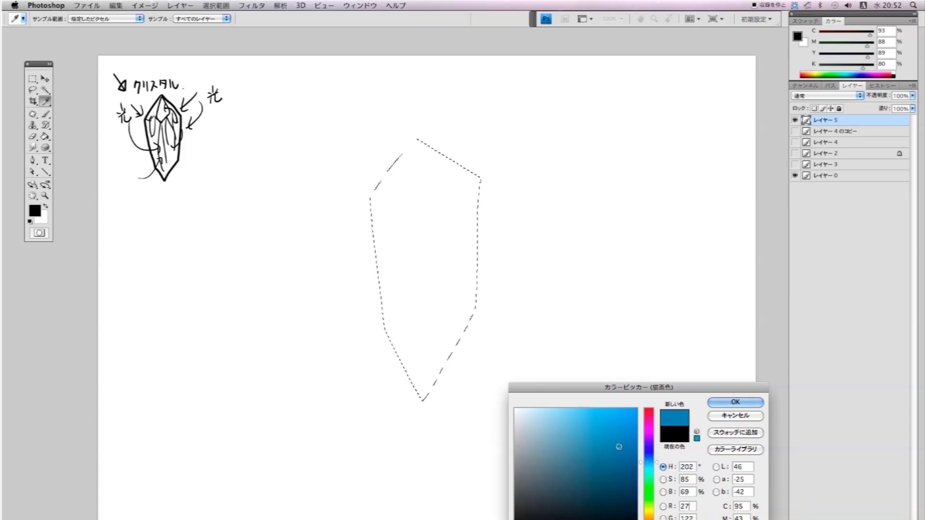
{"action": "left_click", "coordinate": [712, 406]}
{"action": "key", "text": "g"}
{"action": "left_click", "coordinate": [432, 235]}
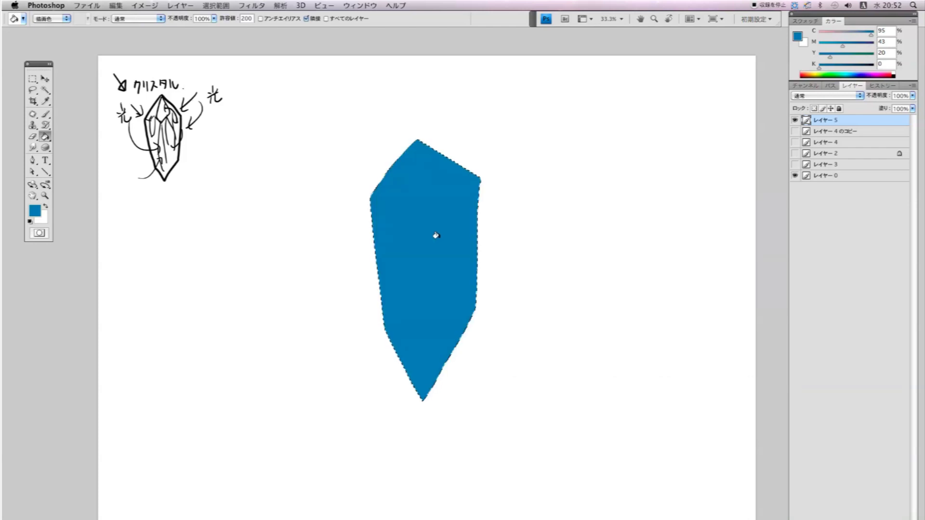
{"action": "key", "text": "n"}
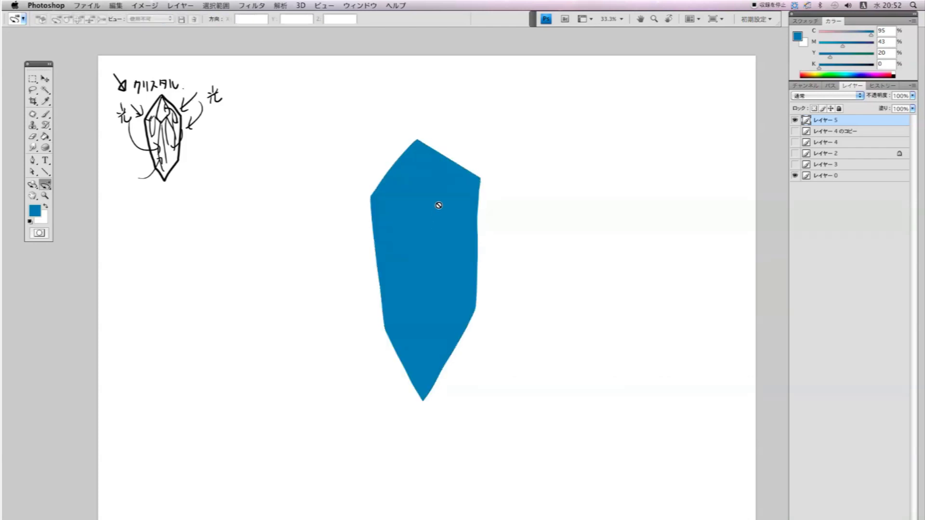
{"action": "key", "text": "b"}
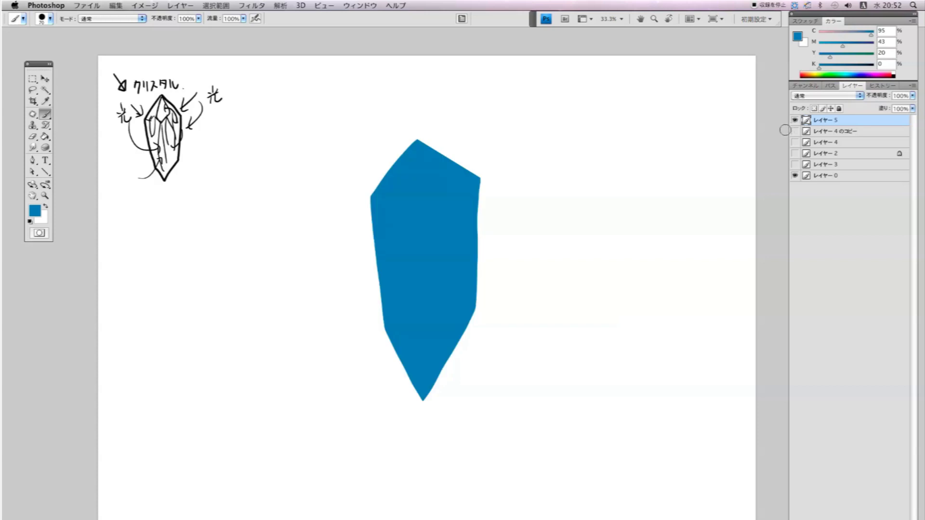
Step: Lock the layer's transparent pixels and set a Hard Round brush at 90% hardness, 175 px
{"action": "left_click", "coordinate": [814, 109]}
{"action": "left_click", "coordinate": [798, 37]}
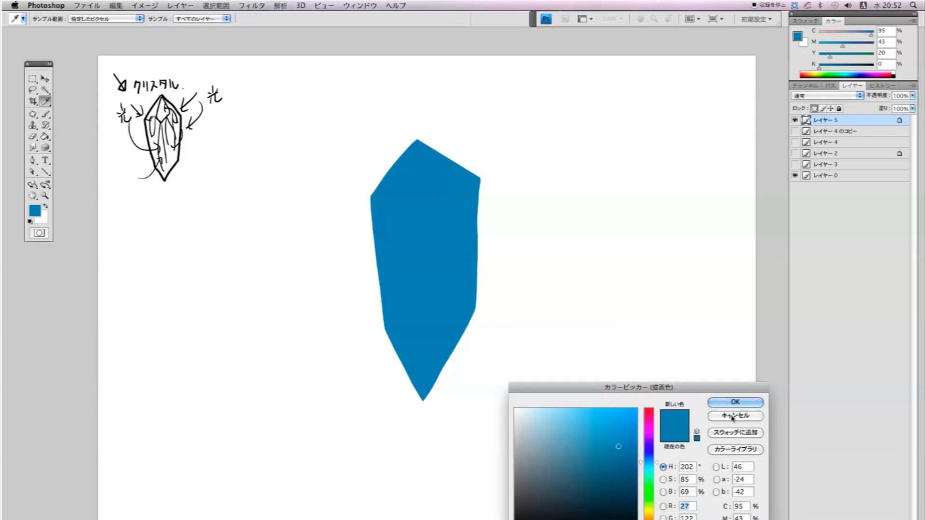
{"action": "left_click", "coordinate": [733, 418]}
{"action": "right_click", "coordinate": [450, 148]}
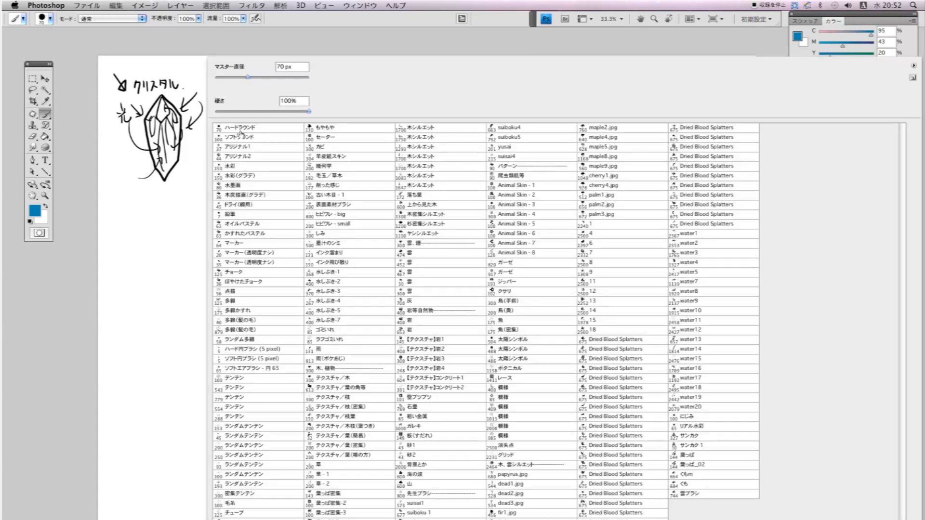
{"action": "left_click", "coordinate": [241, 130]}
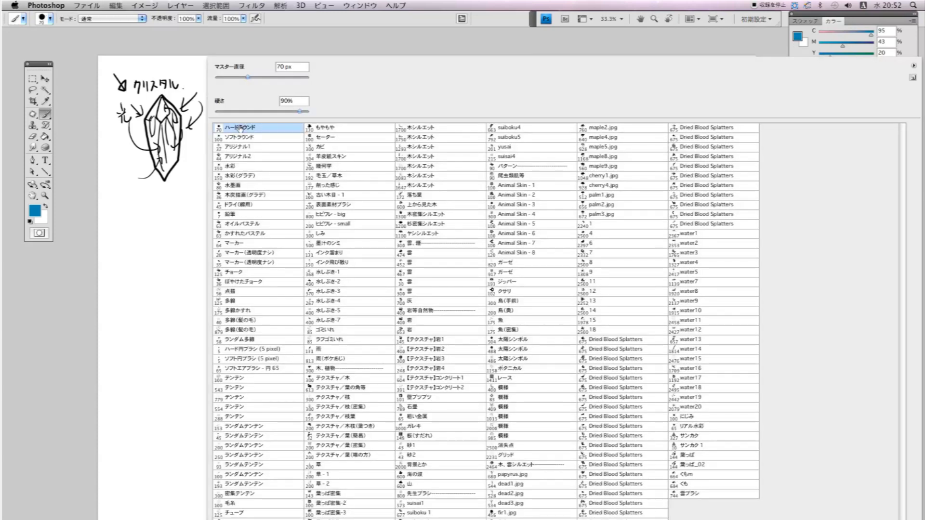
{"action": "double_click", "coordinate": [240, 130]}
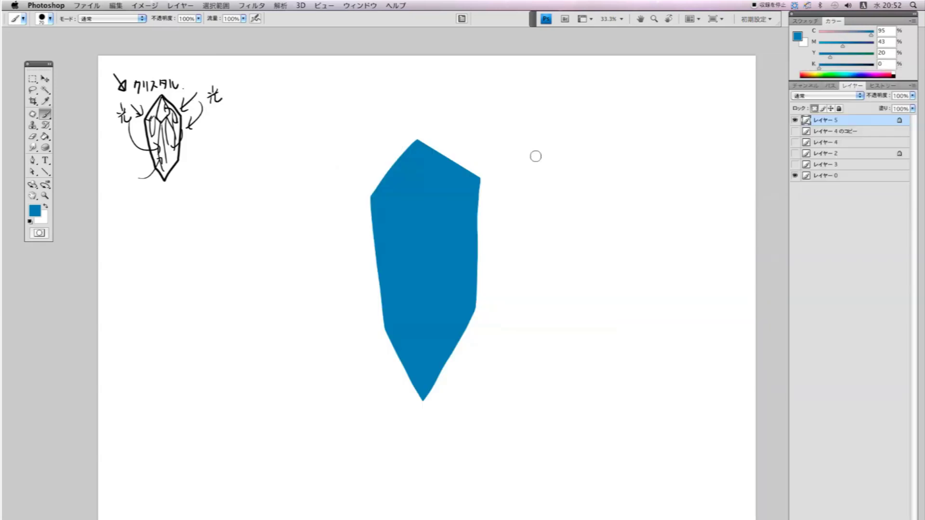
{"action": "key", "text": "bracketright"}
{"action": "key", "text": "bracketright"}
{"action": "key", "text": "bracketright"}
Step: Test and undo light strokes, re-lock transparency, and make near-white pale blue the painting colour
{"action": "mouse_move", "coordinate": [633, 123]}
{"action": "left_mouse_down"}
{"action": "mouse_move", "coordinate": [559, 221]}
{"action": "mouse_move", "coordinate": [713, 241]}
{"action": "left_mouse_up"}
{"action": "key", "text": "ctrl+z"}
{"action": "mouse_move", "coordinate": [582, 103]}
{"action": "left_mouse_down"}
{"action": "mouse_move", "coordinate": [583, 227]}
{"action": "mouse_move", "coordinate": [630, 252]}
{"action": "left_mouse_up"}
{"action": "key", "text": "ctrl+z"}
{"action": "mouse_move", "coordinate": [633, 92]}
{"action": "left_mouse_down"}
{"action": "mouse_move", "coordinate": [626, 209]}
{"action": "mouse_move", "coordinate": [706, 219]}
{"action": "left_mouse_up"}
{"action": "left_click", "coordinate": [795, 120]}
{"action": "left_click", "coordinate": [814, 109]}
{"action": "left_click", "coordinate": [798, 38]}
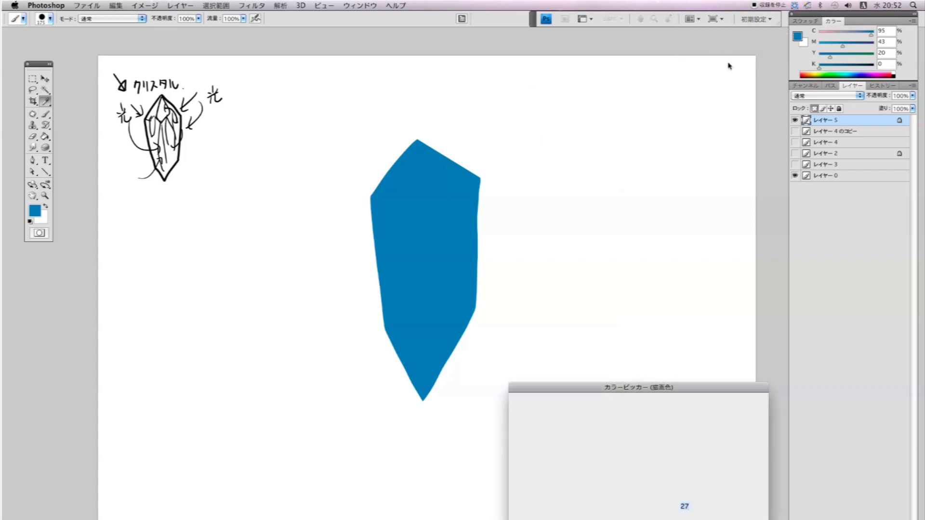
{"action": "left_click", "coordinate": [664, 378]}
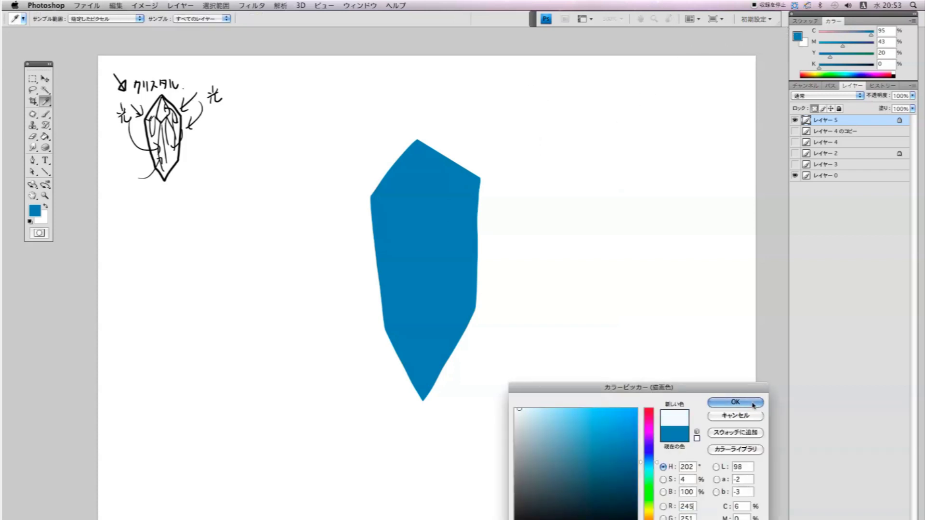
{"action": "left_click", "coordinate": [735, 402]}
Step: Paint light-blue highlights down from the crystal's top and along its upper-left, left and right edges
{"action": "key", "text": "b"}
{"action": "mouse_move", "coordinate": [416, 139]}
{"action": "left_mouse_down"}
{"action": "mouse_move", "coordinate": [419, 194]}
{"action": "mouse_move", "coordinate": [381, 183]}
{"action": "left_mouse_up"}
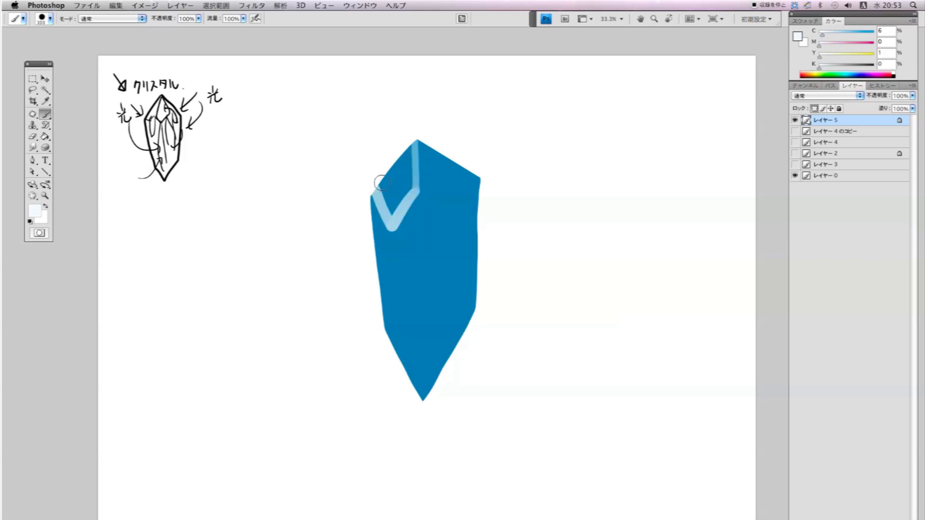
{"action": "mouse_move", "coordinate": [417, 187]}
{"action": "left_mouse_down"}
{"action": "mouse_move", "coordinate": [410, 241]}
{"action": "mouse_move", "coordinate": [432, 197]}
{"action": "mouse_move", "coordinate": [405, 222]}
{"action": "mouse_move", "coordinate": [419, 216]}
{"action": "mouse_move", "coordinate": [419, 270]}
{"action": "mouse_move", "coordinate": [407, 248]}
{"action": "left_mouse_up"}
{"action": "mouse_move", "coordinate": [412, 143]}
{"action": "left_mouse_down"}
{"action": "mouse_move", "coordinate": [416, 187]}
{"action": "mouse_move", "coordinate": [391, 183]}
{"action": "mouse_move", "coordinate": [407, 151]}
{"action": "mouse_move", "coordinate": [400, 212]}
{"action": "mouse_move", "coordinate": [412, 147]}
{"action": "mouse_move", "coordinate": [382, 208]}
{"action": "mouse_move", "coordinate": [415, 152]}
{"action": "mouse_move", "coordinate": [439, 208]}
{"action": "mouse_move", "coordinate": [422, 145]}
{"action": "mouse_move", "coordinate": [446, 204]}
{"action": "mouse_move", "coordinate": [417, 142]}
{"action": "mouse_move", "coordinate": [472, 188]}
{"action": "mouse_move", "coordinate": [424, 145]}
{"action": "mouse_move", "coordinate": [477, 172]}
{"action": "mouse_move", "coordinate": [481, 316]}
{"action": "left_mouse_up"}
{"action": "mouse_move", "coordinate": [385, 327]}
{"action": "left_mouse_down"}
{"action": "mouse_move", "coordinate": [368, 210]}
{"action": "mouse_move", "coordinate": [388, 351]}
{"action": "mouse_move", "coordinate": [424, 405]}
{"action": "left_mouse_up"}
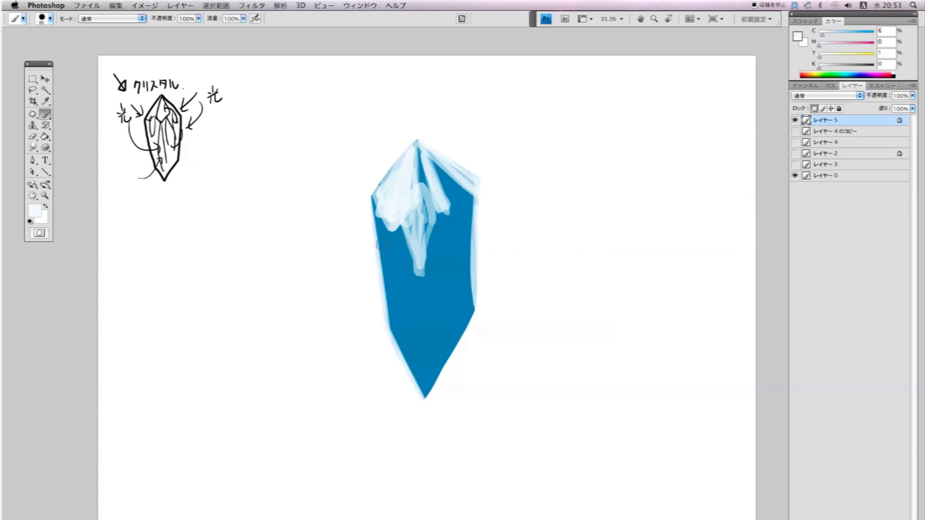
{"action": "left_click_drag", "start_coordinate": [476, 293], "coordinate": [420, 406]}
Step: Add a bright central highlight line plus strokes on the lower-left and right facets
{"action": "mouse_move", "coordinate": [410, 259]}
{"action": "left_mouse_down"}
{"action": "mouse_move", "coordinate": [423, 315]}
{"action": "mouse_move", "coordinate": [427, 402]}
{"action": "mouse_move", "coordinate": [418, 284]}
{"action": "mouse_move", "coordinate": [423, 396]}
{"action": "left_mouse_up"}
{"action": "left_click_drag", "start_coordinate": [422, 359], "coordinate": [416, 260]}
{"action": "mouse_move", "coordinate": [431, 228]}
{"action": "left_mouse_down"}
{"action": "mouse_move", "coordinate": [470, 192]}
{"action": "mouse_move", "coordinate": [428, 231]}
{"action": "mouse_move", "coordinate": [404, 230]}
{"action": "mouse_move", "coordinate": [392, 273]}
{"action": "left_mouse_up"}
{"action": "mouse_move", "coordinate": [403, 231]}
{"action": "left_mouse_down"}
{"action": "mouse_move", "coordinate": [395, 348]}
{"action": "mouse_move", "coordinate": [420, 366]}
{"action": "left_mouse_up"}
{"action": "mouse_move", "coordinate": [394, 279]}
{"action": "left_mouse_down"}
{"action": "mouse_move", "coordinate": [380, 257]}
{"action": "mouse_move", "coordinate": [439, 271]}
{"action": "left_mouse_up"}
{"action": "left_click_drag", "start_coordinate": [448, 190], "coordinate": [460, 357]}
{"action": "mouse_move", "coordinate": [442, 284]}
{"action": "left_mouse_down"}
{"action": "mouse_move", "coordinate": [447, 352]}
{"action": "mouse_move", "coordinate": [452, 343]}
{"action": "left_mouse_up"}
{"action": "key", "text": "ctrl+z"}
Step: With a much larger brush, highlight the upper-left facet, lower-left edge to the tip, and central facet
{"action": "left_click_drag", "start_coordinate": [374, 220], "coordinate": [390, 269]}
{"action": "mouse_move", "coordinate": [398, 232]}
{"action": "left_mouse_down"}
{"action": "mouse_move", "coordinate": [394, 248]}
{"action": "mouse_move", "coordinate": [388, 221]}
{"action": "left_mouse_up"}
{"action": "key", "text": "bracketright"}
{"action": "key", "text": "bracketright"}
{"action": "key", "text": "bracketright"}
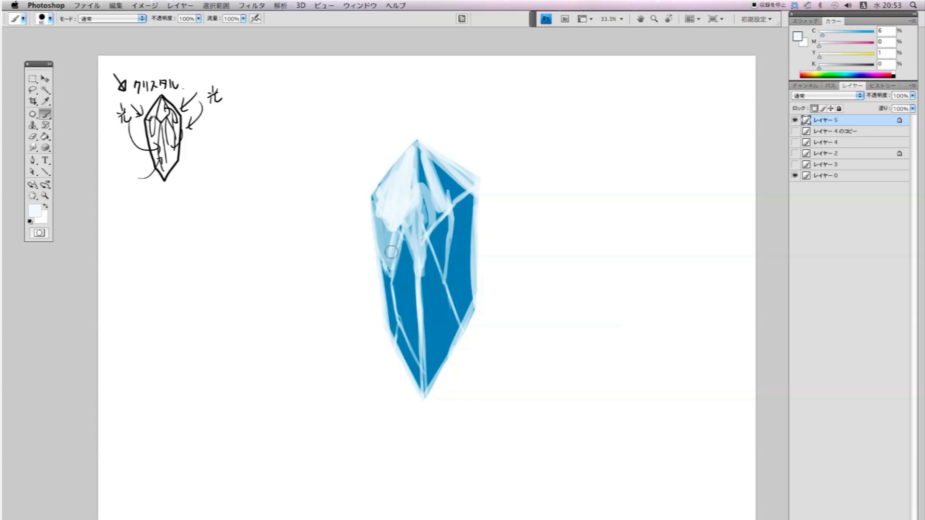
{"action": "mouse_move", "coordinate": [386, 273]}
{"action": "left_mouse_down"}
{"action": "mouse_move", "coordinate": [393, 337]}
{"action": "mouse_move", "coordinate": [425, 398]}
{"action": "left_mouse_up"}
{"action": "left_click_drag", "start_coordinate": [433, 240], "coordinate": [443, 269]}
{"action": "mouse_move", "coordinate": [443, 215]}
{"action": "left_mouse_down"}
{"action": "mouse_move", "coordinate": [444, 275]}
{"action": "mouse_move", "coordinate": [429, 158]}
{"action": "left_mouse_up"}
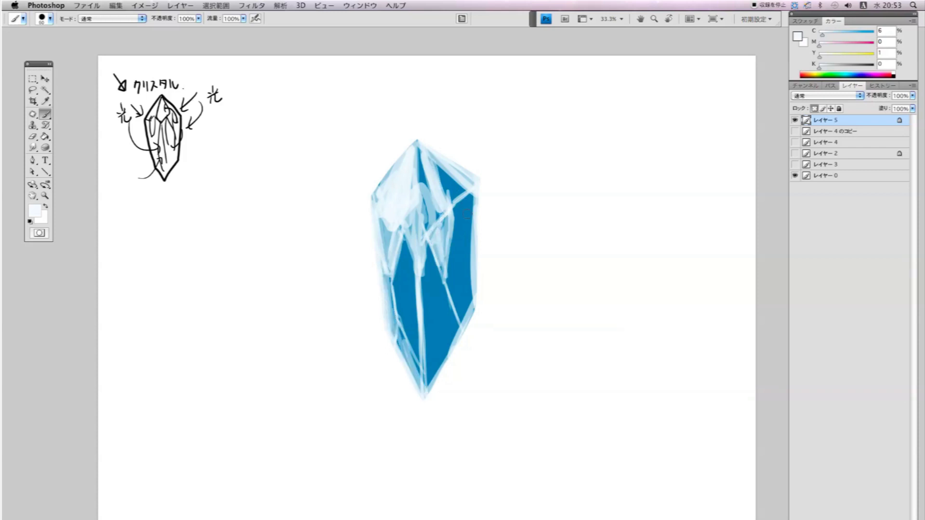
Step: Add light streaks running up the central blue facet
{"action": "left_click_drag", "start_coordinate": [424, 262], "coordinate": [427, 380]}
{"action": "key", "text": "ctrl+z"}
{"action": "left_click_drag", "start_coordinate": [420, 270], "coordinate": [437, 332]}
{"action": "mouse_move", "coordinate": [436, 287]}
{"action": "left_mouse_down"}
{"action": "mouse_move", "coordinate": [426, 241]}
{"action": "mouse_move", "coordinate": [437, 330]}
{"action": "mouse_move", "coordinate": [412, 202]}
{"action": "left_mouse_up"}
{"action": "left_click_drag", "start_coordinate": [411, 236], "coordinate": [406, 203]}
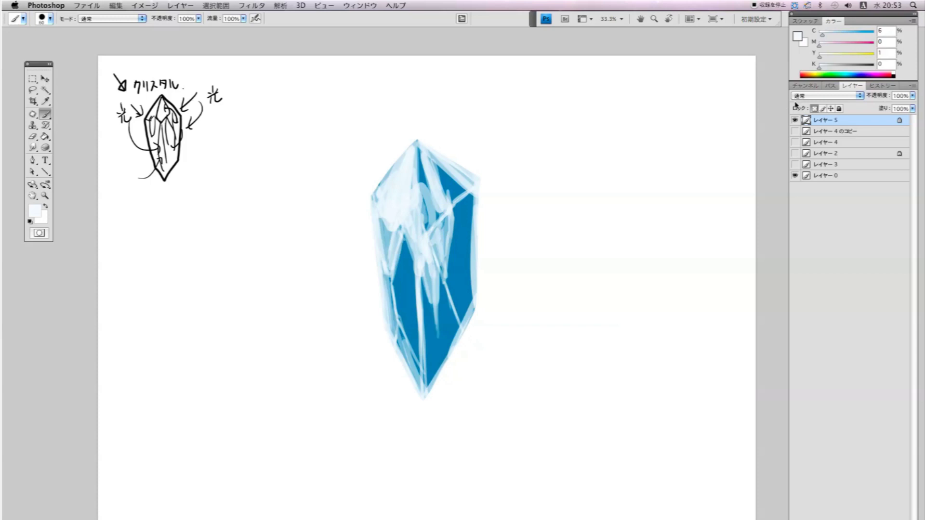
{"action": "scroll", "coordinate": [484, 309], "scroll_direction": "down", "scroll_amount": 1}
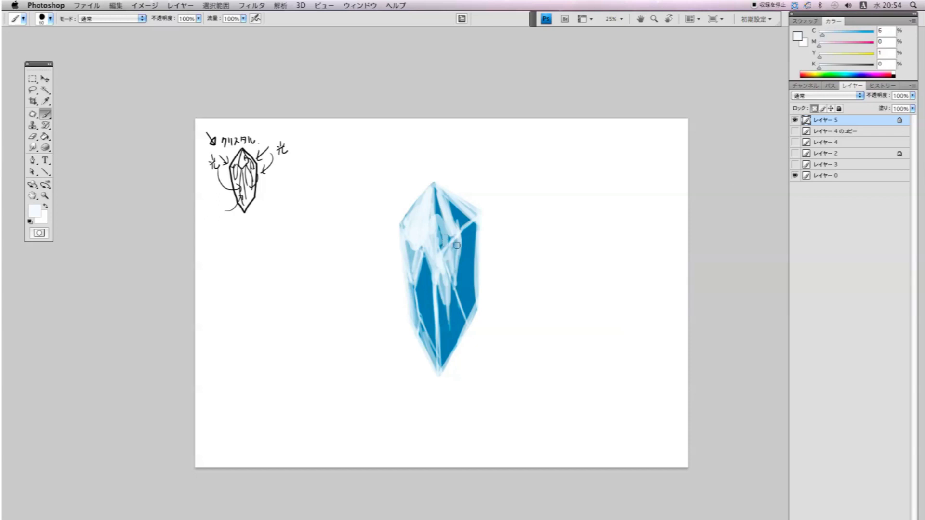
Step: Set a dark crystal blue as the painting colour, undoing a trial stroke on the right facet
{"action": "left_click", "coordinate": [796, 39]}
{"action": "left_click", "coordinate": [470, 274]}
{"action": "left_click", "coordinate": [628, 484]}
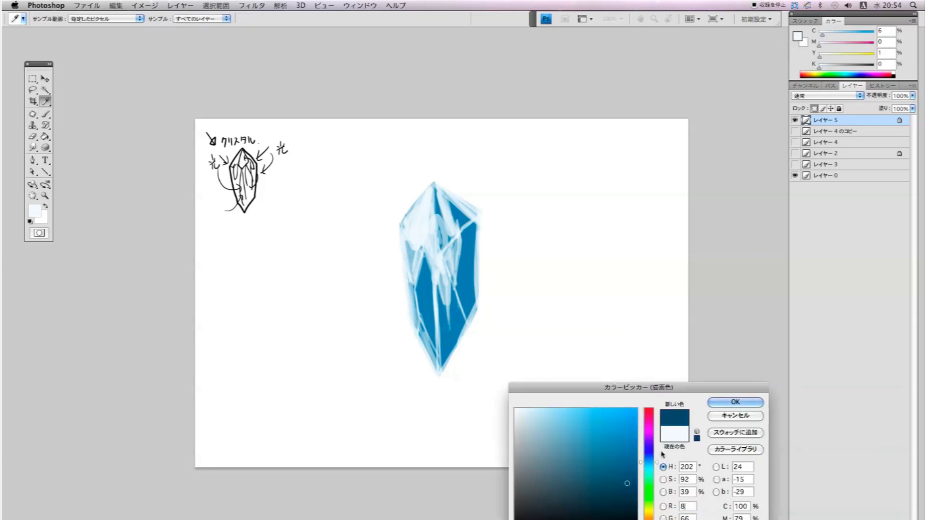
{"action": "left_click", "coordinate": [732, 402]}
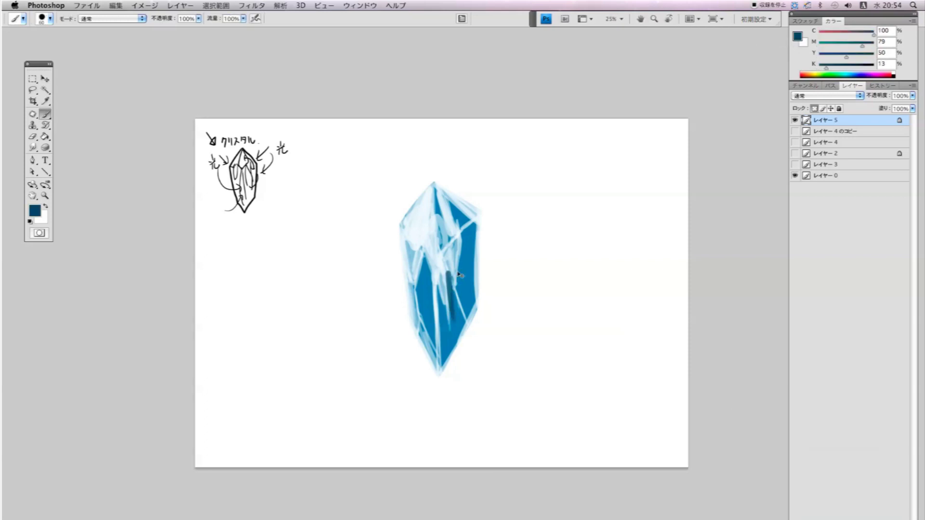
{"action": "mouse_move", "coordinate": [464, 239]}
{"action": "left_mouse_down"}
{"action": "mouse_move", "coordinate": [463, 292]}
{"action": "mouse_move", "coordinate": [431, 284]}
{"action": "left_mouse_up"}
{"action": "key", "text": "ctrl+z"}
Step: Darken the crystal's left facet, central edge, lower tip and left edge with dark blue
{"action": "left_click_drag", "start_coordinate": [427, 332], "coordinate": [424, 282]}
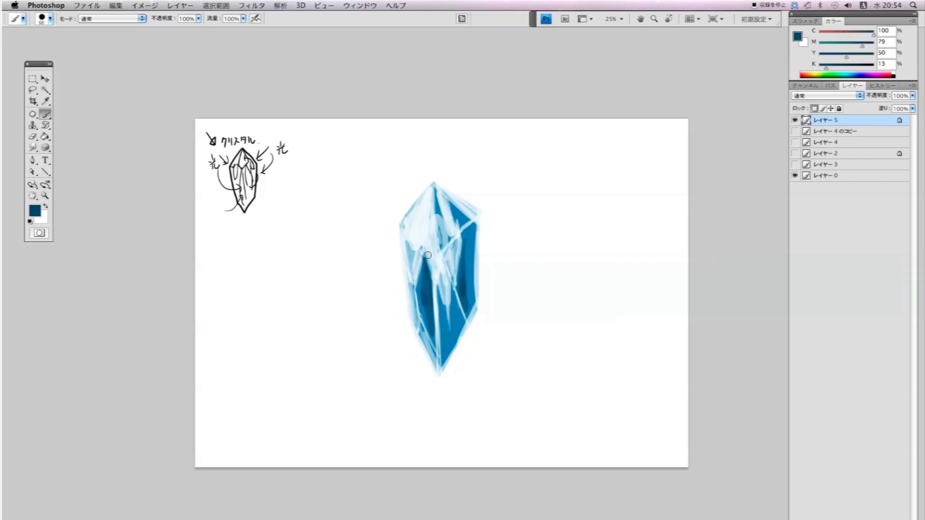
{"action": "left_click_drag", "start_coordinate": [437, 286], "coordinate": [444, 366]}
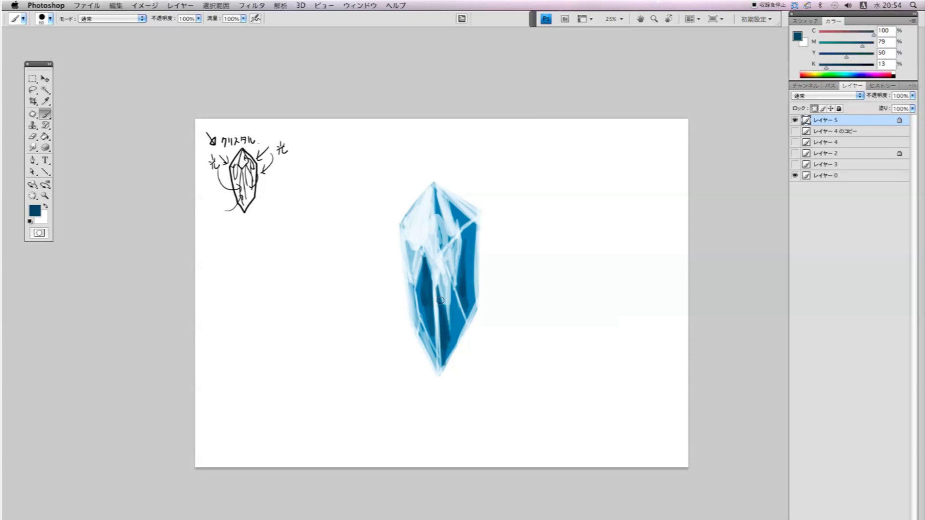
{"action": "left_click_drag", "start_coordinate": [421, 217], "coordinate": [406, 270]}
{"action": "key", "text": "ctrl+z"}
{"action": "left_click_drag", "start_coordinate": [417, 207], "coordinate": [404, 261]}
{"action": "key", "text": "ctrl+z"}
{"action": "left_click_drag", "start_coordinate": [446, 357], "coordinate": [442, 370]}
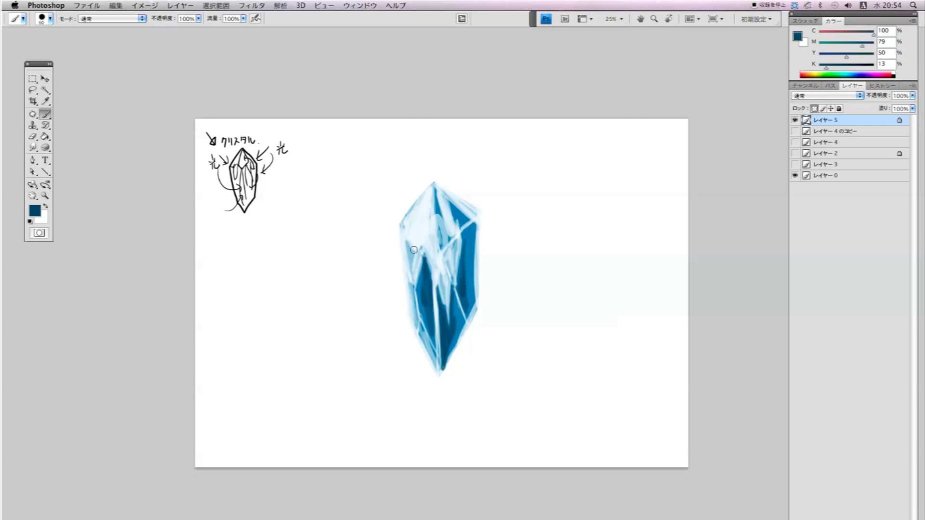
{"action": "mouse_move", "coordinate": [410, 277]}
{"action": "left_mouse_down"}
{"action": "mouse_move", "coordinate": [412, 245]}
{"action": "mouse_move", "coordinate": [414, 318]}
{"action": "mouse_move", "coordinate": [435, 361]}
{"action": "left_mouse_up"}
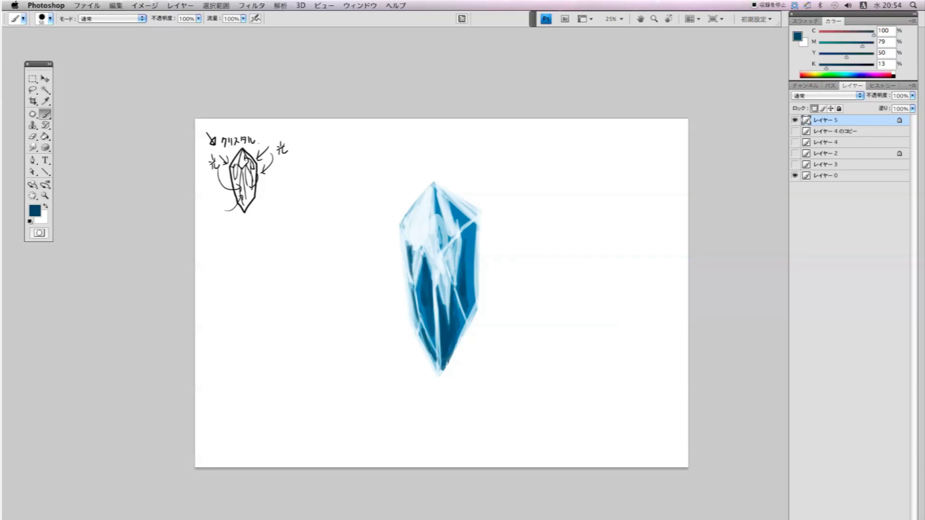
{"action": "left_click", "coordinate": [445, 267], "text": "alt"}
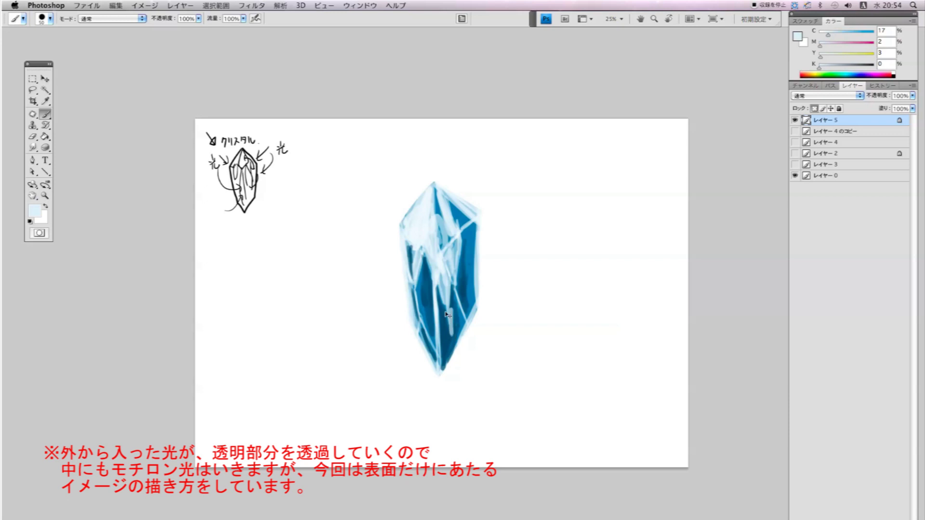
Step: Add pale highlights along the lower-left edge and set pale cyan as the painting colour
{"action": "mouse_move", "coordinate": [461, 329]}
{"action": "left_mouse_down"}
{"action": "mouse_move", "coordinate": [446, 367]}
{"action": "mouse_move", "coordinate": [450, 314]}
{"action": "left_mouse_up"}
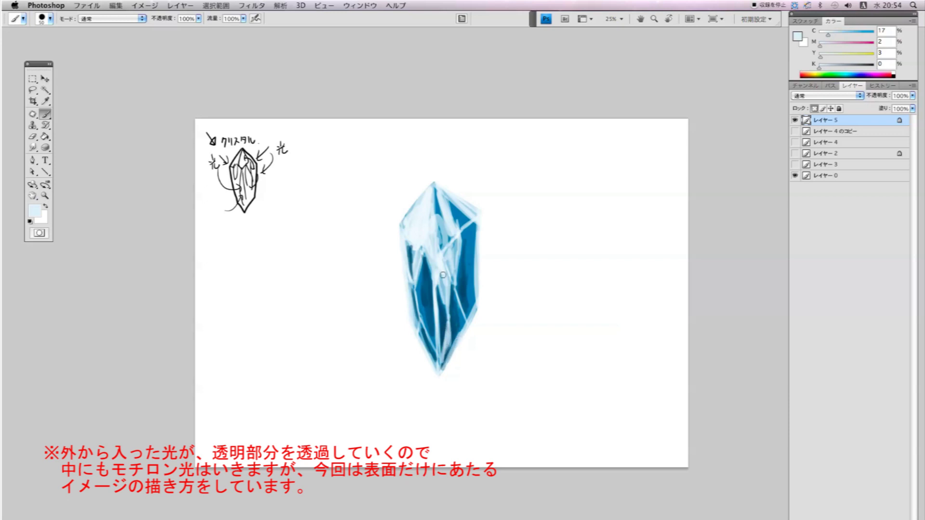
{"action": "left_click", "coordinate": [467, 229], "text": "alt"}
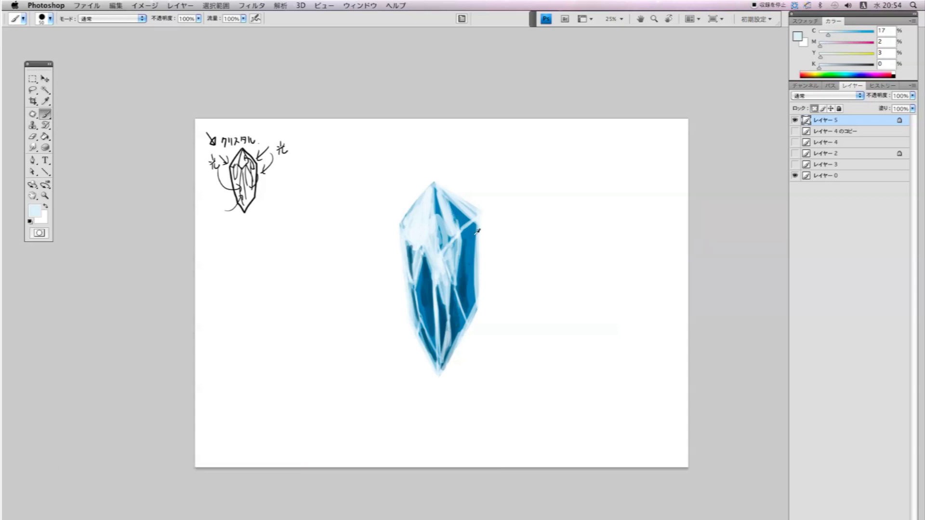
{"action": "left_click", "coordinate": [798, 36]}
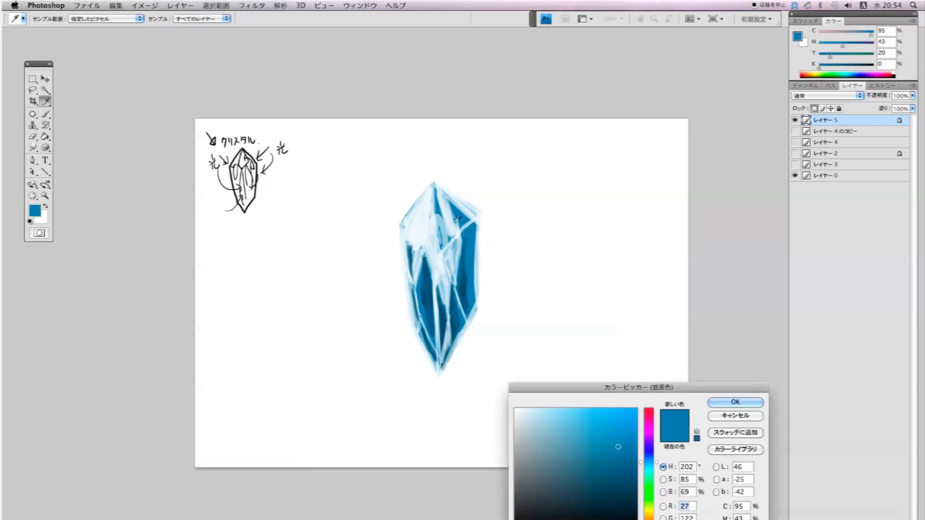
{"action": "left_click_drag", "start_coordinate": [569, 410], "coordinate": [547, 407]}
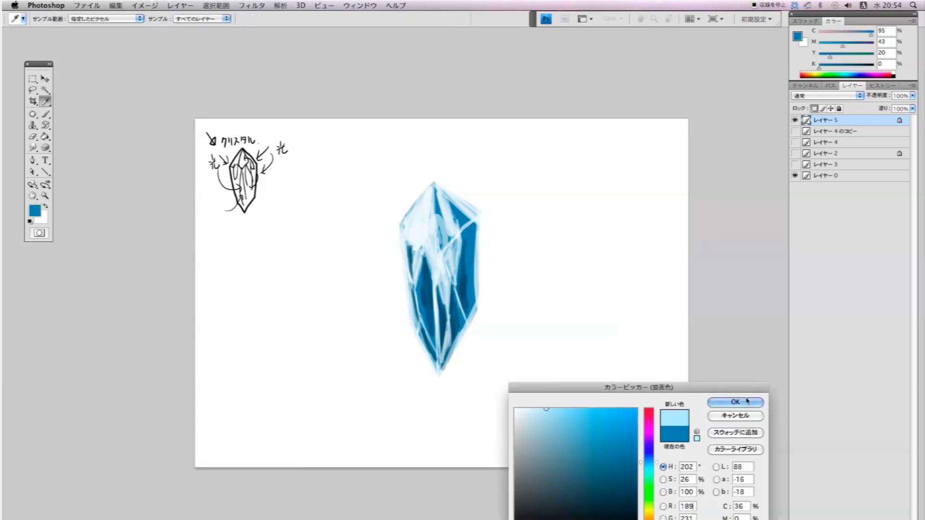
{"action": "left_click", "coordinate": [735, 402]}
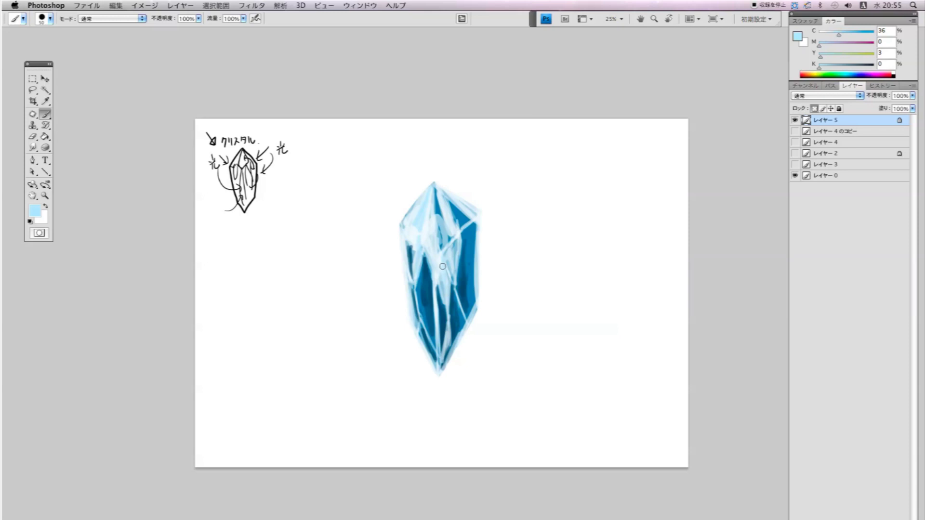
Step: Brighten the dark right and left-centre facets with pale cyan, then zoom out to the whole page
{"action": "mouse_move", "coordinate": [466, 239]}
{"action": "left_mouse_down"}
{"action": "mouse_move", "coordinate": [468, 287]}
{"action": "mouse_move", "coordinate": [474, 226]}
{"action": "left_mouse_up"}
{"action": "left_click_drag", "start_coordinate": [418, 268], "coordinate": [425, 321]}
{"action": "left_click_drag", "start_coordinate": [418, 271], "coordinate": [427, 311]}
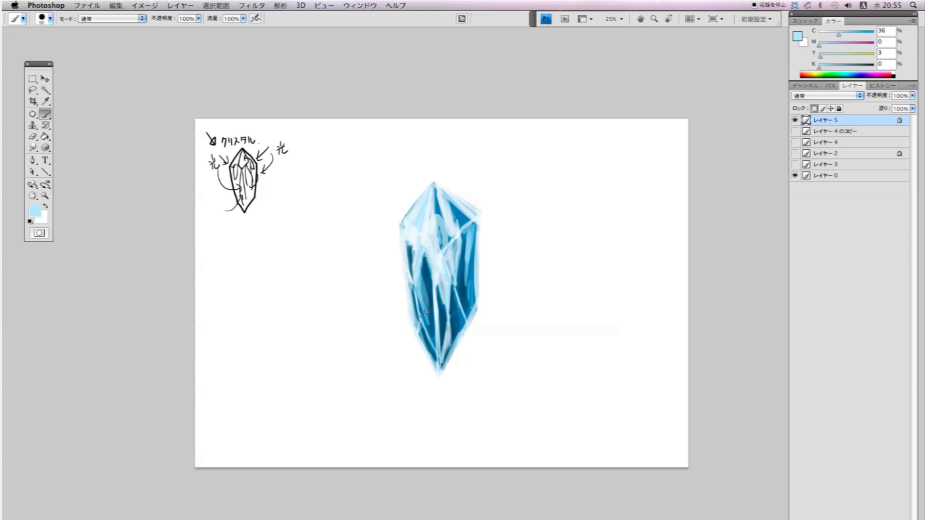
{"action": "left_click", "coordinate": [490, 265], "text": "alt"}
{"action": "left_click", "coordinate": [483, 289], "text": "alt"}
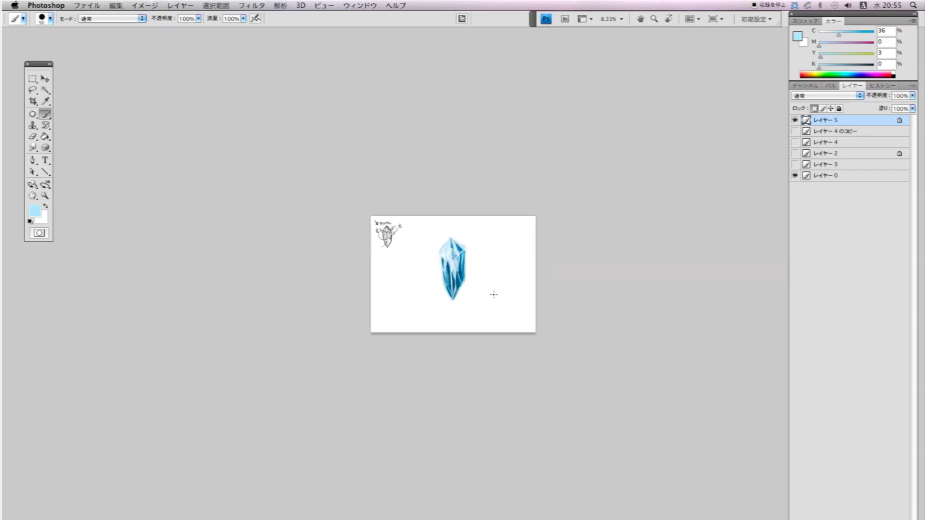
Step: Unlock transparent pixels on レイヤー 5 and sample a dark teal for sketching
{"action": "left_click_drag", "start_coordinate": [466, 264], "coordinate": [482, 269]}
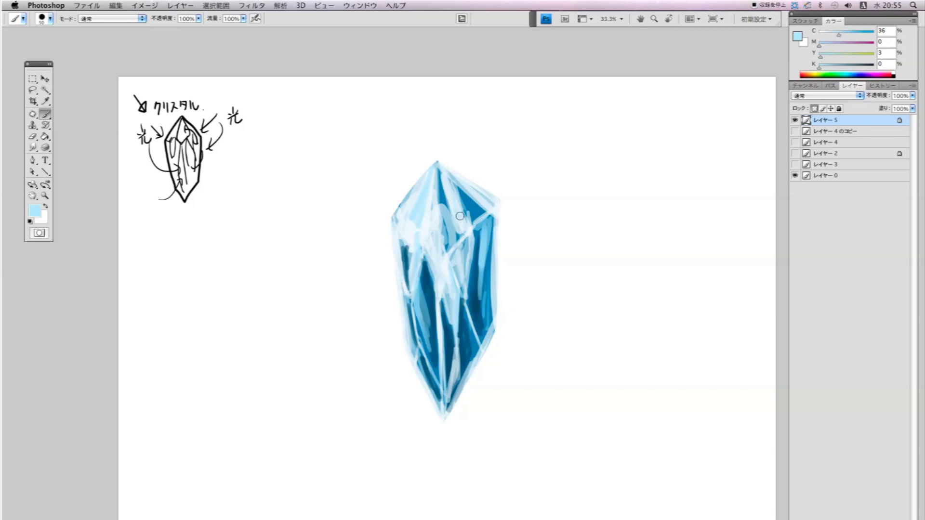
{"action": "left_click", "coordinate": [471, 202], "text": "alt"}
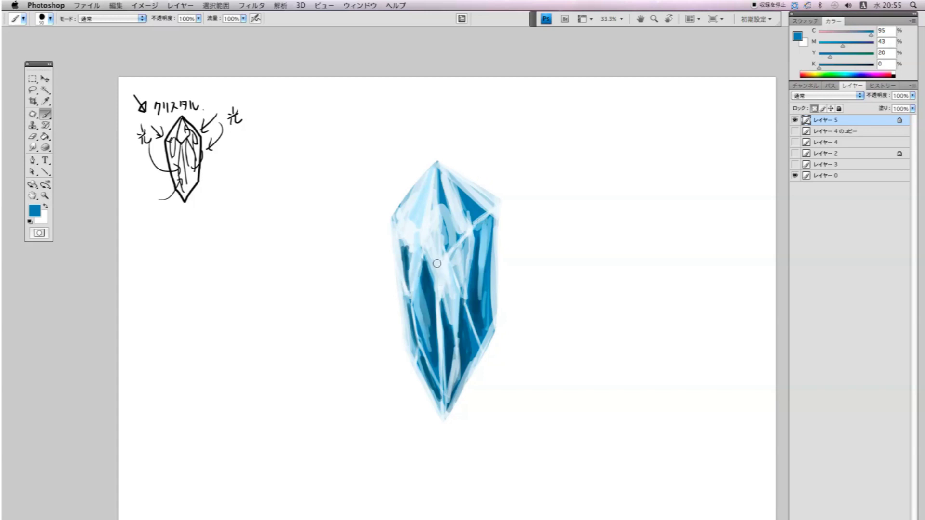
{"action": "left_click", "coordinate": [814, 110]}
{"action": "left_click", "coordinate": [453, 332], "text": "alt"}
Step: Sketch the hexagonal crystal outline and its facet edges left of the painting
{"action": "mouse_move", "coordinate": [241, 226]}
{"action": "left_mouse_down"}
{"action": "mouse_move", "coordinate": [212, 309]}
{"action": "mouse_move", "coordinate": [227, 375]}
{"action": "mouse_move", "coordinate": [289, 341]}
{"action": "mouse_move", "coordinate": [281, 264]}
{"action": "mouse_move", "coordinate": [245, 225]}
{"action": "mouse_move", "coordinate": [237, 267]}
{"action": "mouse_move", "coordinate": [279, 252]}
{"action": "mouse_move", "coordinate": [255, 284]}
{"action": "mouse_move", "coordinate": [248, 398]}
{"action": "left_mouse_up"}
{"action": "left_click_drag", "start_coordinate": [233, 273], "coordinate": [241, 367]}
{"action": "key", "text": "ctrl+z"}
{"action": "key", "text": "ctrl+alt+z"}
{"action": "left_click_drag", "start_coordinate": [231, 268], "coordinate": [246, 403]}
{"action": "key", "text": "ctrl+z"}
{"action": "left_click_drag", "start_coordinate": [268, 357], "coordinate": [287, 342]}
{"action": "mouse_move", "coordinate": [254, 270]}
{"action": "left_mouse_down"}
{"action": "mouse_move", "coordinate": [259, 366]}
{"action": "mouse_move", "coordinate": [249, 399]}
{"action": "mouse_move", "coordinate": [243, 231]}
{"action": "mouse_move", "coordinate": [255, 263]}
{"action": "left_mouse_up"}
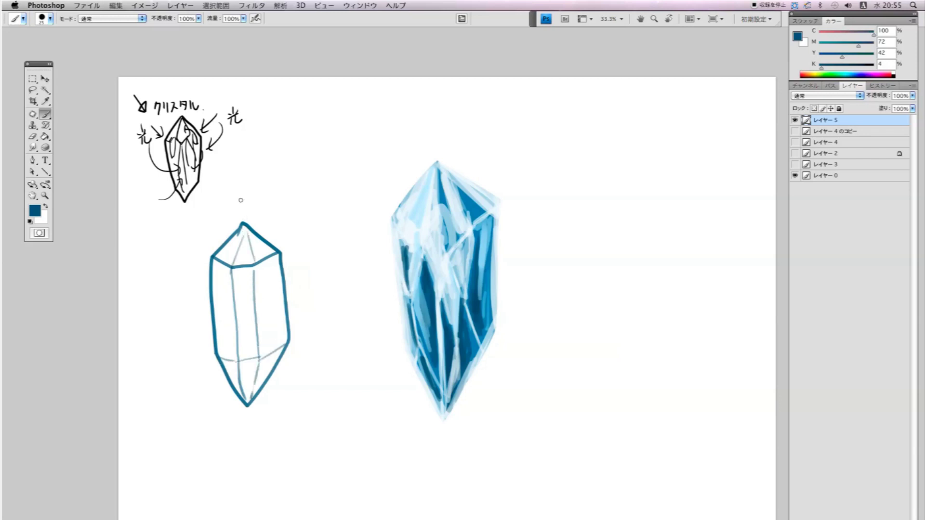
Step: Hatch the diagram's top and upper-left facets with zigzag lines
{"action": "mouse_move", "coordinate": [229, 264]}
{"action": "left_mouse_down"}
{"action": "mouse_move", "coordinate": [220, 293]}
{"action": "mouse_move", "coordinate": [213, 259]}
{"action": "mouse_move", "coordinate": [239, 292]}
{"action": "mouse_move", "coordinate": [275, 286]}
{"action": "mouse_move", "coordinate": [279, 260]}
{"action": "left_mouse_up"}
{"action": "mouse_move", "coordinate": [237, 360]}
{"action": "left_mouse_down"}
{"action": "mouse_move", "coordinate": [247, 335]}
{"action": "mouse_move", "coordinate": [260, 358]}
{"action": "mouse_move", "coordinate": [275, 329]}
{"action": "mouse_move", "coordinate": [291, 342]}
{"action": "mouse_move", "coordinate": [216, 365]}
{"action": "left_mouse_up"}
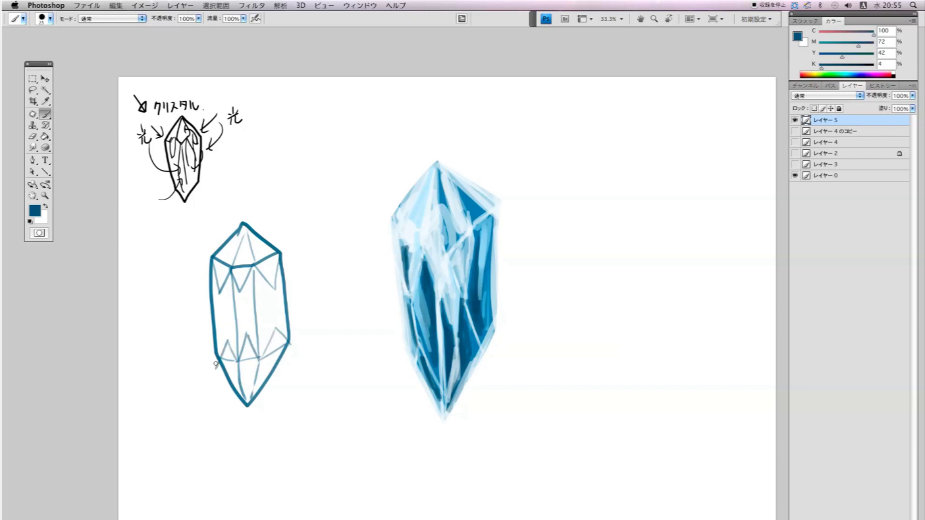
{"action": "key", "text": "ctrl+z"}
{"action": "left_click_drag", "start_coordinate": [213, 258], "coordinate": [223, 263]}
{"action": "key", "text": "ctrl+z"}
{"action": "mouse_move", "coordinate": [241, 230]}
{"action": "left_mouse_down"}
{"action": "mouse_move", "coordinate": [216, 266]}
{"action": "mouse_move", "coordinate": [219, 281]}
{"action": "left_mouse_up"}
Step: Add arrows and an arc over the diagram's top, plus hatching and front edge lines
{"action": "left_click_drag", "start_coordinate": [212, 201], "coordinate": [226, 230]}
{"action": "left_click_drag", "start_coordinate": [228, 215], "coordinate": [236, 265]}
{"action": "mouse_move", "coordinate": [247, 234]}
{"action": "left_mouse_down"}
{"action": "mouse_move", "coordinate": [236, 284]}
{"action": "mouse_move", "coordinate": [275, 258]}
{"action": "left_mouse_up"}
{"action": "mouse_move", "coordinate": [238, 212]}
{"action": "left_mouse_down"}
{"action": "mouse_move", "coordinate": [284, 250]}
{"action": "mouse_move", "coordinate": [288, 299]}
{"action": "left_mouse_up"}
{"action": "mouse_move", "coordinate": [281, 255]}
{"action": "left_mouse_down"}
{"action": "mouse_move", "coordinate": [275, 289]}
{"action": "mouse_move", "coordinate": [285, 323]}
{"action": "left_mouse_up"}
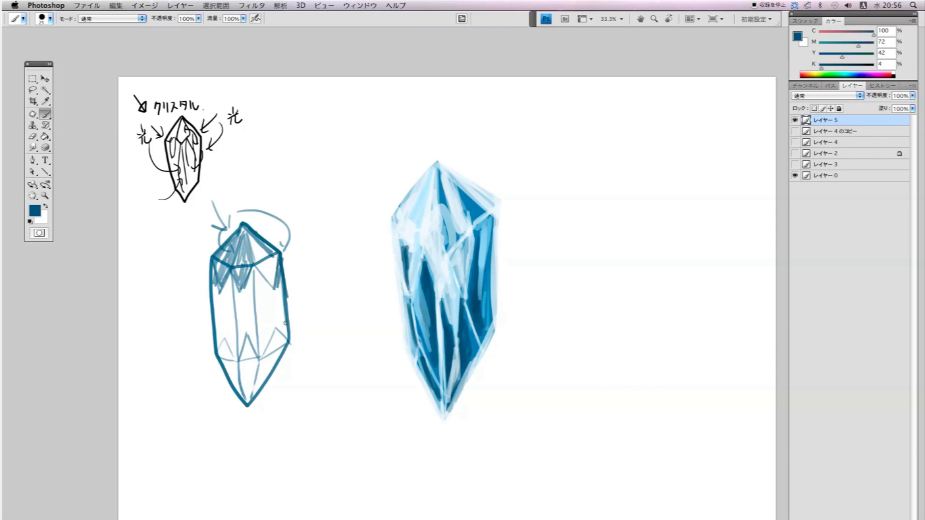
{"action": "mouse_move", "coordinate": [236, 268]}
{"action": "left_mouse_down"}
{"action": "mouse_move", "coordinate": [241, 360]}
{"action": "mouse_move", "coordinate": [255, 354]}
{"action": "mouse_move", "coordinate": [273, 252]}
{"action": "left_mouse_up"}
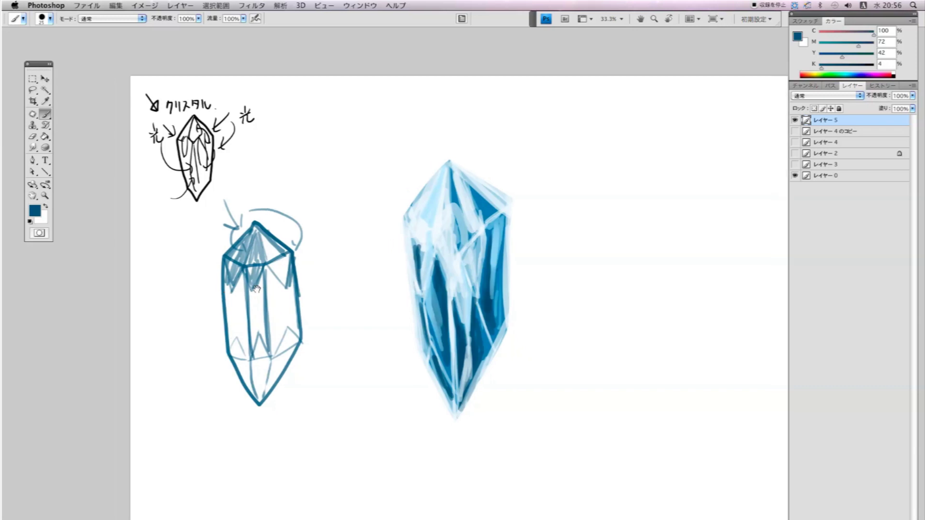
Step: Draw an arrow to the diagram's side and begin handwriting the label カットの部分を白く
{"action": "left_click_drag", "start_coordinate": [202, 289], "coordinate": [309, 271]}
{"action": "left_click_drag", "start_coordinate": [284, 300], "coordinate": [303, 274]}
{"action": "left_click_drag", "start_coordinate": [241, 318], "coordinate": [244, 329]}
{"action": "left_click_drag", "start_coordinate": [251, 322], "coordinate": [259, 330]}
{"action": "mouse_move", "coordinate": [266, 311]}
{"action": "left_mouse_down"}
{"action": "mouse_move", "coordinate": [268, 328]}
{"action": "mouse_move", "coordinate": [278, 322]}
{"action": "mouse_move", "coordinate": [255, 341]}
{"action": "mouse_move", "coordinate": [256, 359]}
{"action": "mouse_move", "coordinate": [275, 348]}
{"action": "mouse_move", "coordinate": [269, 355]}
{"action": "left_mouse_up"}
{"action": "mouse_move", "coordinate": [277, 340]}
{"action": "left_mouse_down"}
{"action": "mouse_move", "coordinate": [285, 339]}
{"action": "mouse_move", "coordinate": [282, 353]}
{"action": "mouse_move", "coordinate": [288, 345]}
{"action": "left_mouse_up"}
Step: Finish the カットの部分を白く label and write 光のあたる部分を白く above the diagram's top
{"action": "mouse_move", "coordinate": [288, 338]}
{"action": "left_mouse_down"}
{"action": "mouse_move", "coordinate": [296, 350]}
{"action": "mouse_move", "coordinate": [296, 342]}
{"action": "mouse_move", "coordinate": [309, 348]}
{"action": "left_mouse_up"}
{"action": "mouse_move", "coordinate": [341, 295]}
{"action": "left_mouse_down"}
{"action": "mouse_move", "coordinate": [258, 341]}
{"action": "mouse_move", "coordinate": [284, 296]}
{"action": "mouse_move", "coordinate": [320, 304]}
{"action": "left_mouse_up"}
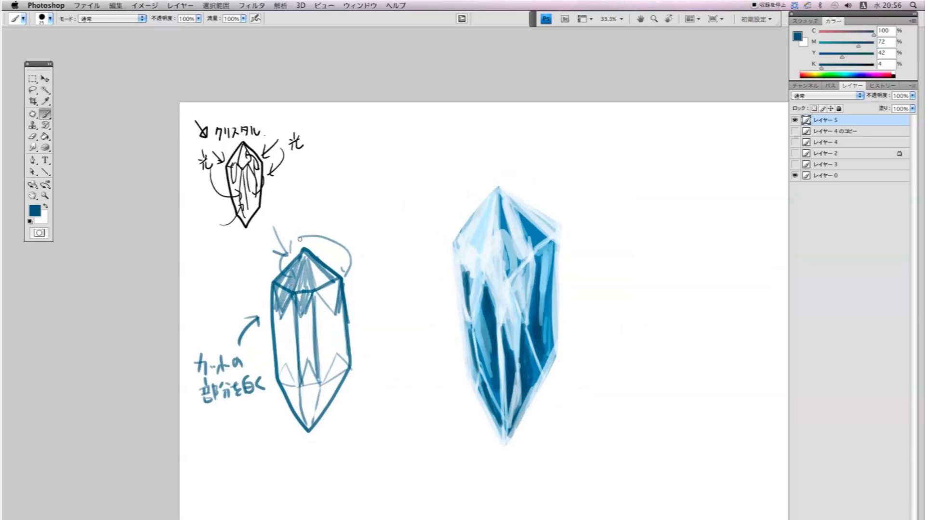
{"action": "mouse_move", "coordinate": [291, 202]}
{"action": "left_mouse_down"}
{"action": "mouse_move", "coordinate": [323, 214]}
{"action": "mouse_move", "coordinate": [332, 199]}
{"action": "mouse_move", "coordinate": [348, 211]}
{"action": "mouse_move", "coordinate": [358, 187]}
{"action": "mouse_move", "coordinate": [359, 210]}
{"action": "mouse_move", "coordinate": [379, 189]}
{"action": "mouse_move", "coordinate": [381, 205]}
{"action": "left_mouse_up"}
{"action": "mouse_move", "coordinate": [385, 189]}
{"action": "left_mouse_down"}
{"action": "mouse_move", "coordinate": [392, 200]}
{"action": "mouse_move", "coordinate": [354, 235]}
{"action": "mouse_move", "coordinate": [362, 233]}
{"action": "left_mouse_up"}
{"action": "left_click_drag", "start_coordinate": [366, 225], "coordinate": [371, 232]}
{"action": "scroll", "coordinate": [359, 266], "scroll_direction": "down", "scroll_amount": 3}
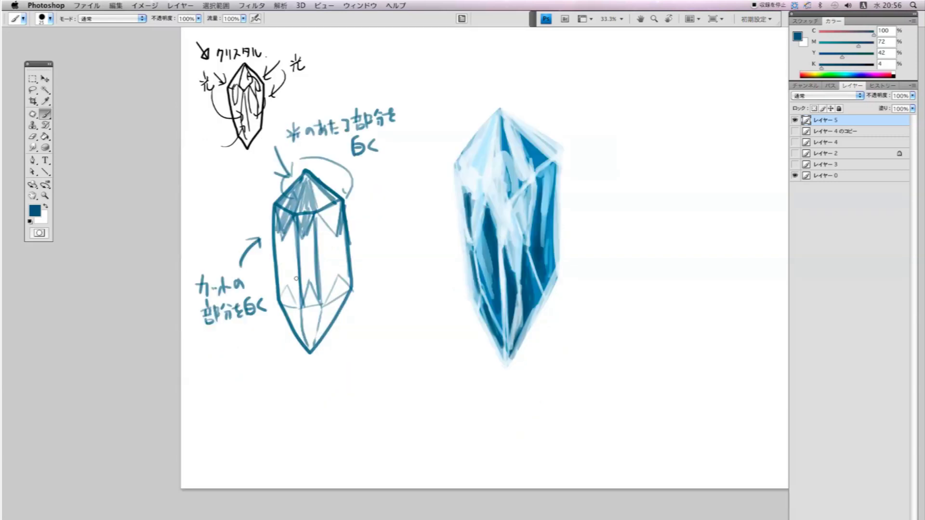
Step: Darken the diagram's left edges and write あとは色をバランスよく!! beside an arrow below it
{"action": "mouse_move", "coordinate": [278, 254]}
{"action": "left_mouse_down"}
{"action": "mouse_move", "coordinate": [284, 297]}
{"action": "mouse_move", "coordinate": [278, 271]}
{"action": "left_mouse_up"}
{"action": "mouse_move", "coordinate": [284, 305]}
{"action": "left_mouse_down"}
{"action": "mouse_move", "coordinate": [291, 274]}
{"action": "mouse_move", "coordinate": [299, 333]}
{"action": "mouse_move", "coordinate": [324, 307]}
{"action": "mouse_move", "coordinate": [343, 342]}
{"action": "mouse_move", "coordinate": [333, 354]}
{"action": "left_mouse_up"}
{"action": "mouse_move", "coordinate": [327, 349]}
{"action": "left_mouse_down"}
{"action": "mouse_move", "coordinate": [335, 367]}
{"action": "mouse_move", "coordinate": [386, 362]}
{"action": "left_mouse_up"}
{"action": "mouse_move", "coordinate": [337, 373]}
{"action": "left_mouse_down"}
{"action": "mouse_move", "coordinate": [336, 387]}
{"action": "mouse_move", "coordinate": [348, 378]}
{"action": "left_mouse_up"}
{"action": "mouse_move", "coordinate": [352, 375]}
{"action": "left_mouse_down"}
{"action": "mouse_move", "coordinate": [360, 375]}
{"action": "mouse_move", "coordinate": [357, 390]}
{"action": "mouse_move", "coordinate": [369, 380]}
{"action": "left_mouse_up"}
{"action": "left_click_drag", "start_coordinate": [364, 386], "coordinate": [391, 378]}
{"action": "mouse_move", "coordinate": [391, 374]}
{"action": "left_mouse_down"}
{"action": "mouse_move", "coordinate": [394, 388]}
{"action": "mouse_move", "coordinate": [423, 377]}
{"action": "left_mouse_up"}
Step: Add a light ray above the diagram and zigzag hatching across its centre, lower and upper faces
{"action": "scroll", "coordinate": [398, 336], "scroll_direction": "up", "scroll_amount": 3}
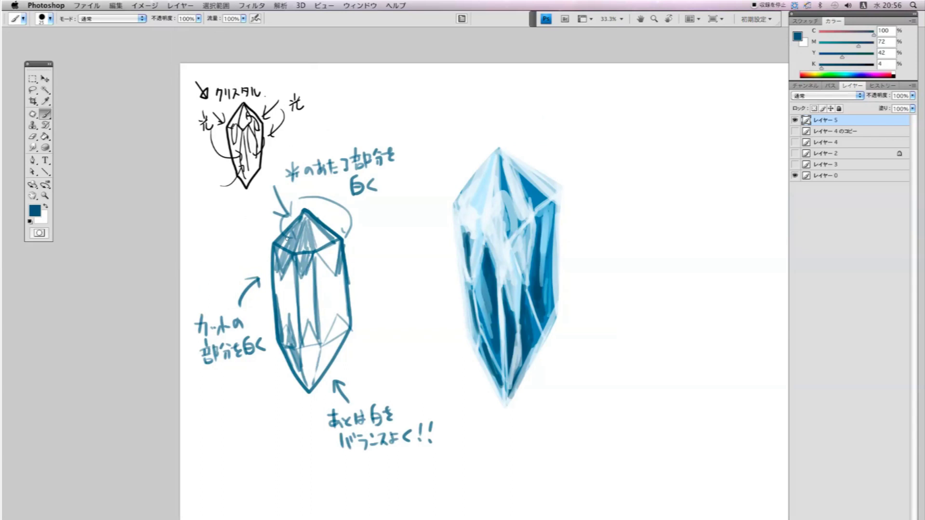
{"action": "left_click_drag", "start_coordinate": [255, 204], "coordinate": [277, 233]}
{"action": "mouse_move", "coordinate": [325, 300]}
{"action": "left_mouse_down"}
{"action": "mouse_move", "coordinate": [321, 313]}
{"action": "mouse_move", "coordinate": [312, 311]}
{"action": "mouse_move", "coordinate": [322, 328]}
{"action": "mouse_move", "coordinate": [362, 353]}
{"action": "left_mouse_up"}
{"action": "left_click_drag", "start_coordinate": [304, 275], "coordinate": [359, 354]}
{"action": "key", "text": "ctrl+z"}
{"action": "mouse_move", "coordinate": [308, 280]}
{"action": "left_mouse_down"}
{"action": "mouse_move", "coordinate": [322, 302]}
{"action": "mouse_move", "coordinate": [303, 319]}
{"action": "mouse_move", "coordinate": [330, 328]}
{"action": "left_mouse_up"}
{"action": "left_click_drag", "start_coordinate": [330, 340], "coordinate": [289, 404]}
{"action": "left_click_drag", "start_coordinate": [298, 345], "coordinate": [310, 387]}
{"action": "mouse_move", "coordinate": [313, 347]}
{"action": "left_mouse_down"}
{"action": "mouse_move", "coordinate": [311, 384]}
{"action": "mouse_move", "coordinate": [318, 354]}
{"action": "left_mouse_up"}
{"action": "mouse_move", "coordinate": [328, 260]}
{"action": "left_mouse_down"}
{"action": "mouse_move", "coordinate": [337, 272]}
{"action": "mouse_move", "coordinate": [312, 223]}
{"action": "mouse_move", "coordinate": [330, 241]}
{"action": "left_mouse_up"}
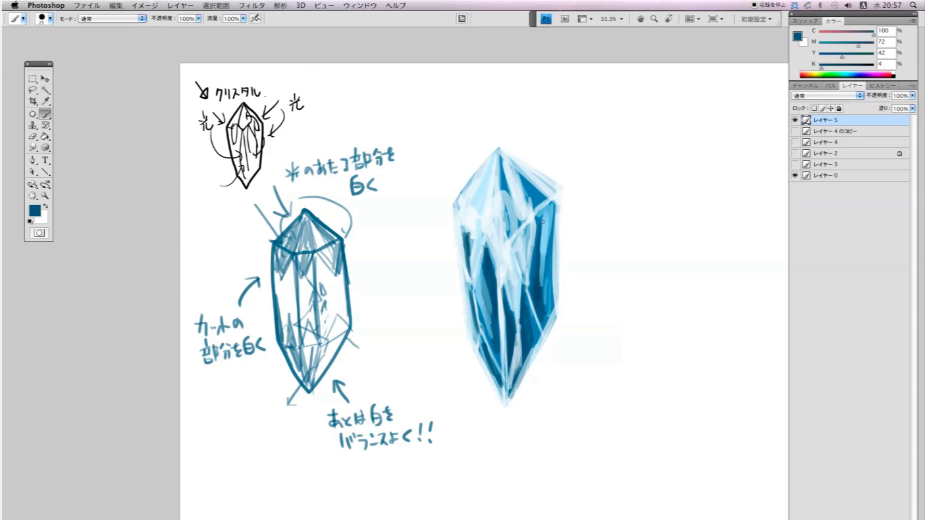
{"action": "left_click", "coordinate": [512, 295], "text": "alt"}
Step: Brush light blue, then near-white strokes down the painted crystal's upper middle
{"action": "mouse_move", "coordinate": [479, 268]}
{"action": "left_mouse_down"}
{"action": "mouse_move", "coordinate": [496, 288]}
{"action": "mouse_move", "coordinate": [483, 260]}
{"action": "left_mouse_up"}
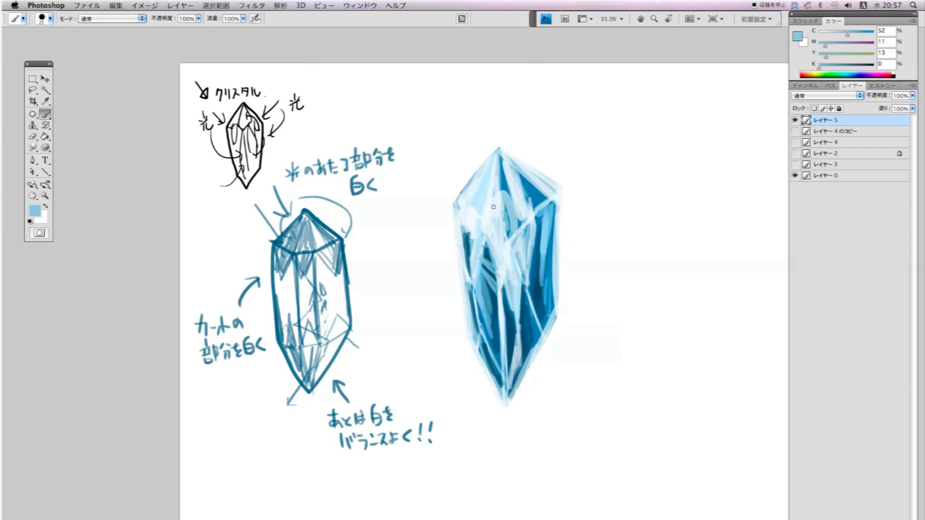
{"action": "left_click", "coordinate": [477, 214], "text": "alt"}
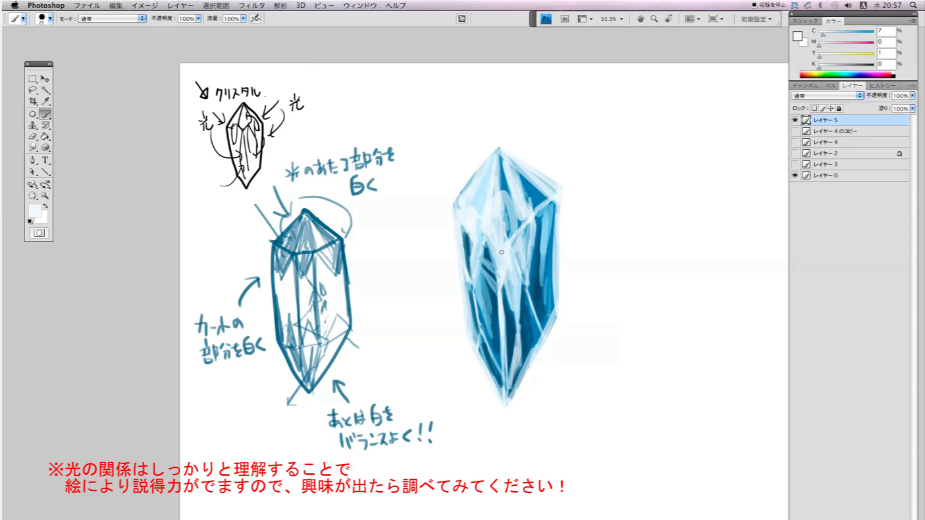
{"action": "left_click_drag", "start_coordinate": [522, 212], "coordinate": [519, 259]}
{"action": "key", "text": "l"}
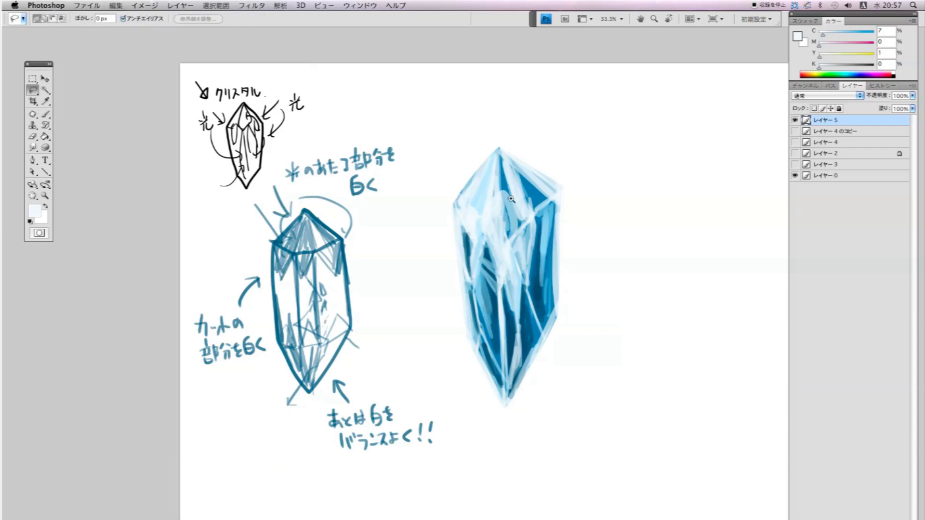
Step: Lasso a facet on the crystal's upper part and whiten it with a size-159 brush
{"action": "left_click", "coordinate": [512, 199]}
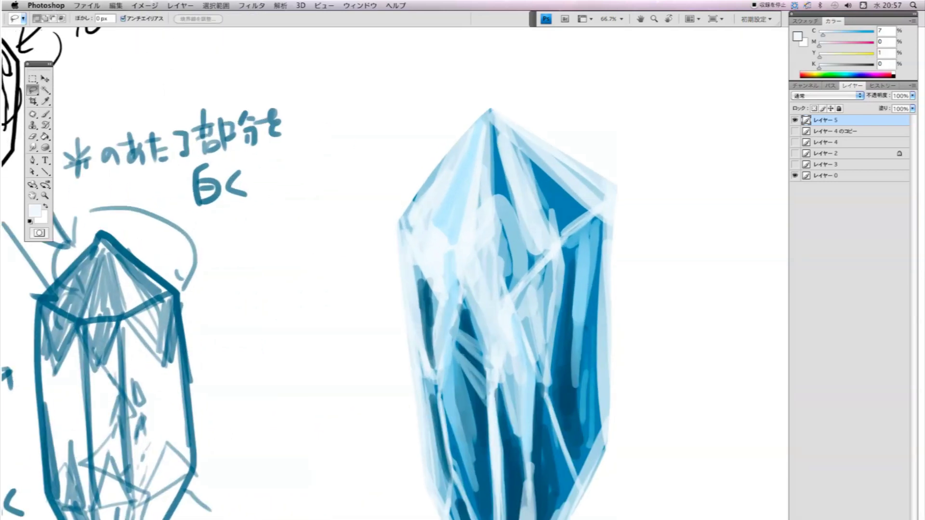
{"action": "left_click", "coordinate": [513, 243], "text": "alt"}
{"action": "left_click_drag", "start_coordinate": [517, 247], "coordinate": [517, 224]}
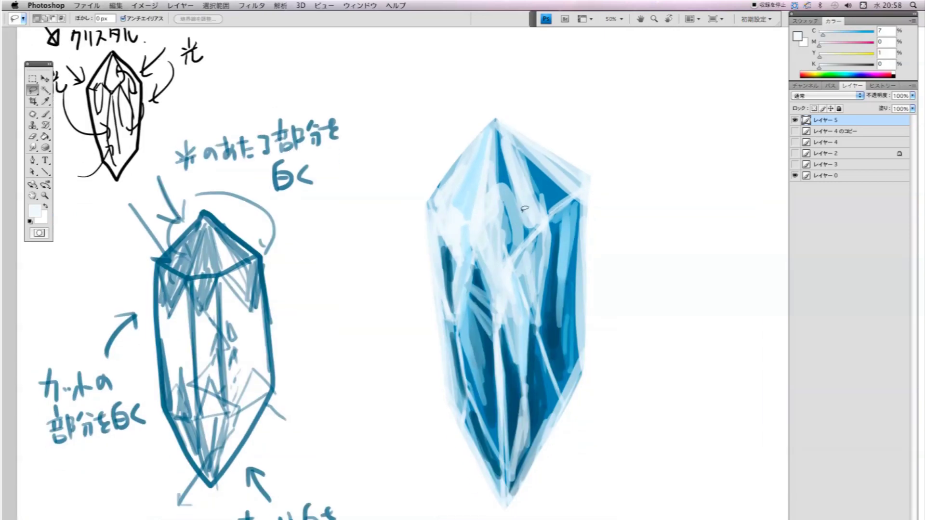
{"action": "left_click_drag", "start_coordinate": [520, 204], "coordinate": [527, 199]}
{"action": "left_click", "coordinate": [498, 201]}
{"action": "left_click_drag", "start_coordinate": [496, 292], "coordinate": [479, 254]}
{"action": "left_click_drag", "start_coordinate": [471, 223], "coordinate": [496, 129]}
{"action": "key", "text": "b"}
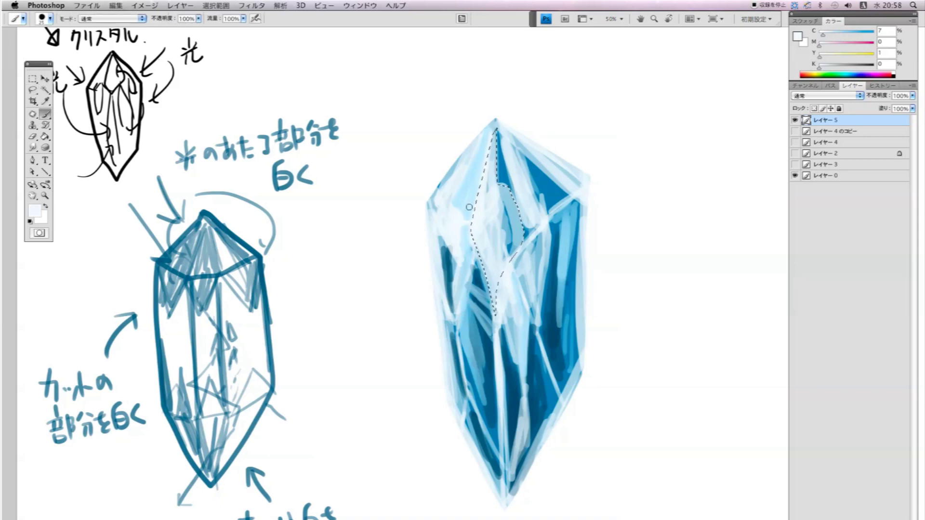
{"action": "right_click", "coordinate": [465, 206]}
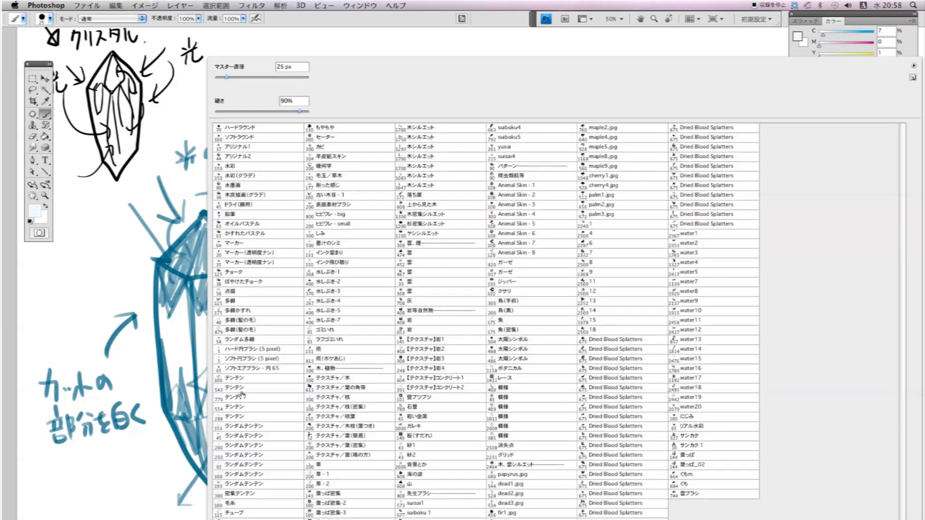
{"action": "double_click", "coordinate": [245, 371]}
{"action": "mouse_move", "coordinate": [482, 162]}
{"action": "left_mouse_down"}
{"action": "mouse_move", "coordinate": [496, 108]}
{"action": "mouse_move", "coordinate": [467, 203]}
{"action": "mouse_move", "coordinate": [480, 284]}
{"action": "mouse_move", "coordinate": [497, 144]}
{"action": "mouse_move", "coordinate": [511, 217]}
{"action": "mouse_move", "coordinate": [530, 222]}
{"action": "mouse_move", "coordinate": [496, 134]}
{"action": "left_mouse_up"}
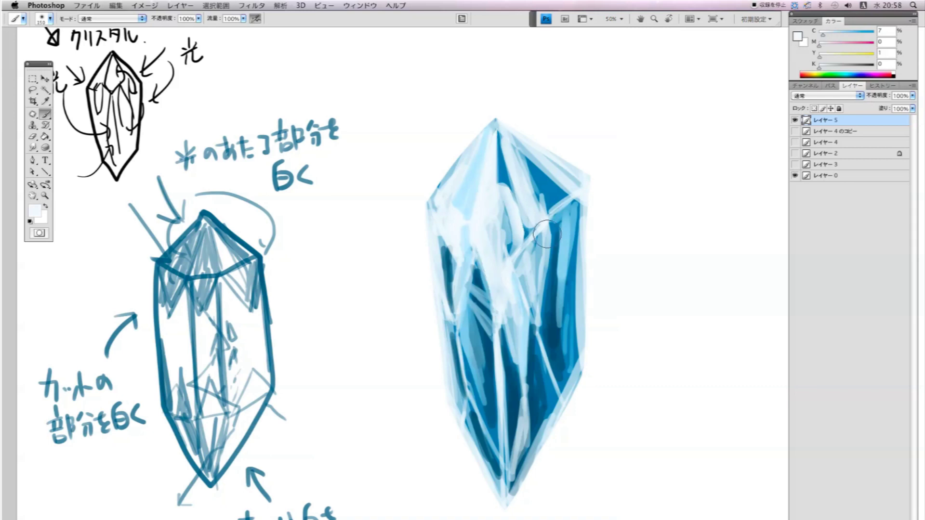
{"action": "key", "text": "ctrl+d"}
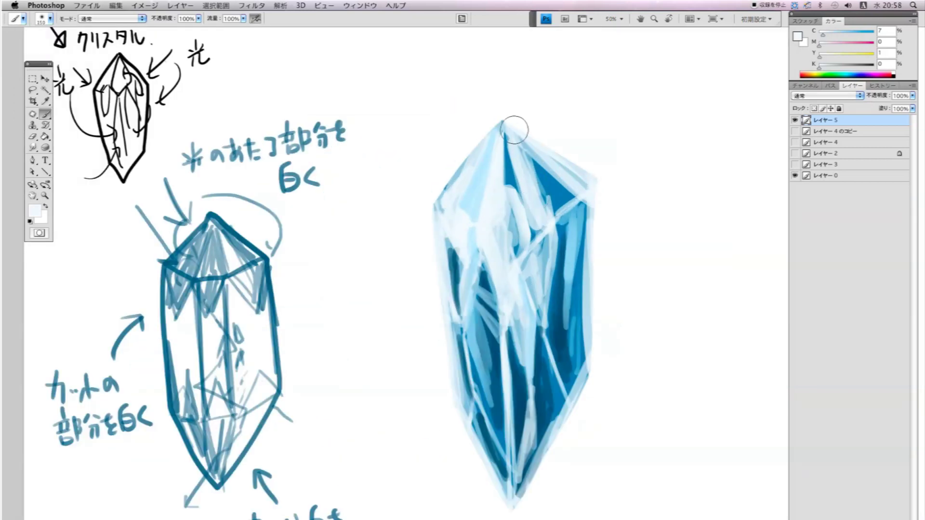
Step: Lasso the crystal's top facet and fill it with white strokes
{"action": "key", "text": "l"}
{"action": "left_click_drag", "start_coordinate": [515, 155], "coordinate": [511, 127]}
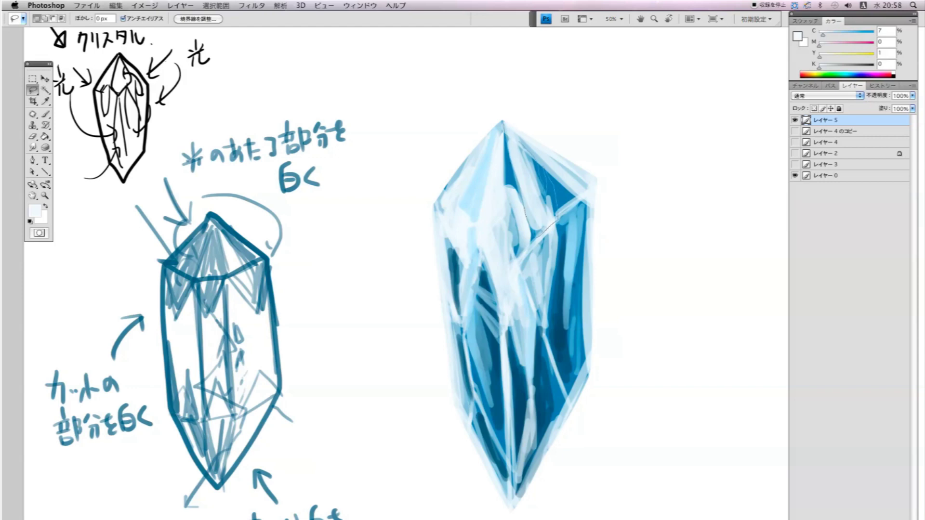
{"action": "left_click_drag", "start_coordinate": [503, 123], "coordinate": [538, 234]}
{"action": "key", "text": "b"}
{"action": "left_click_drag", "start_coordinate": [551, 156], "coordinate": [518, 212]}
{"action": "left_click_drag", "start_coordinate": [506, 111], "coordinate": [520, 221]}
{"action": "key", "text": "ctrl+d"}
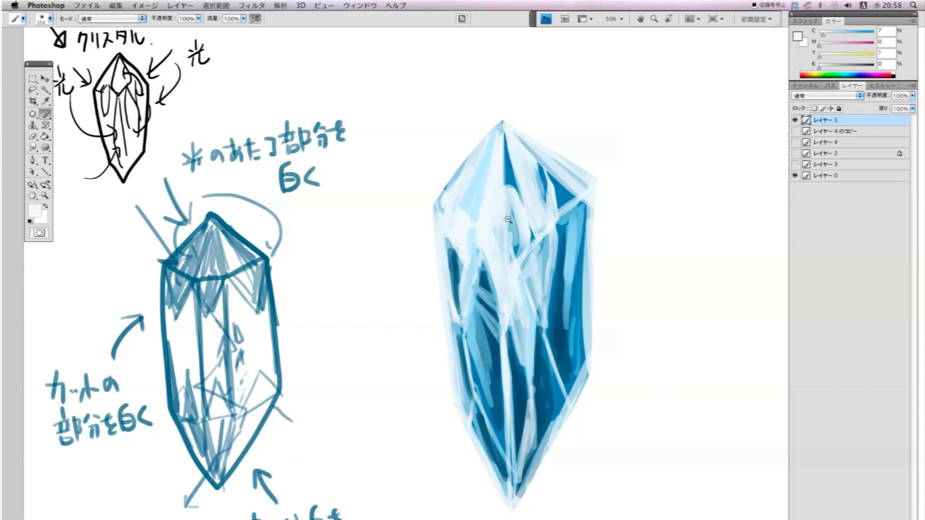
Step: Lock transparent pixels on レイヤー5 and brighten the lasso-selected left edge of the crystal
{"action": "left_click", "coordinate": [507, 219], "text": "alt"}
{"action": "left_click", "coordinate": [517, 225]}
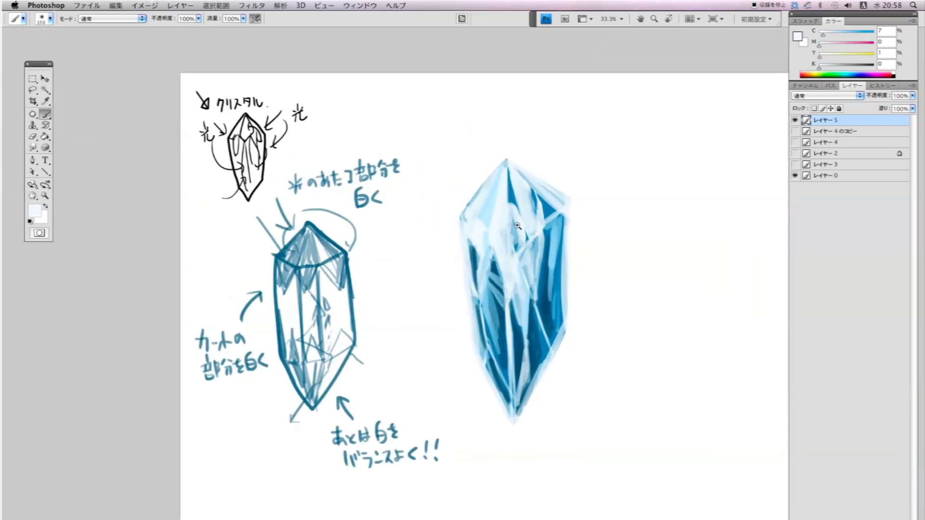
{"action": "left_click", "coordinate": [517, 225]}
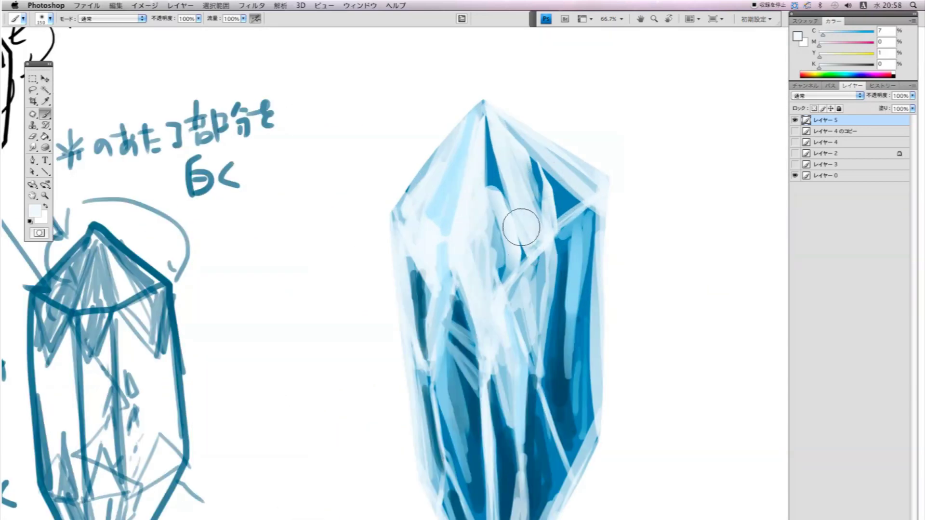
{"action": "key", "text": "ctrl+minus"}
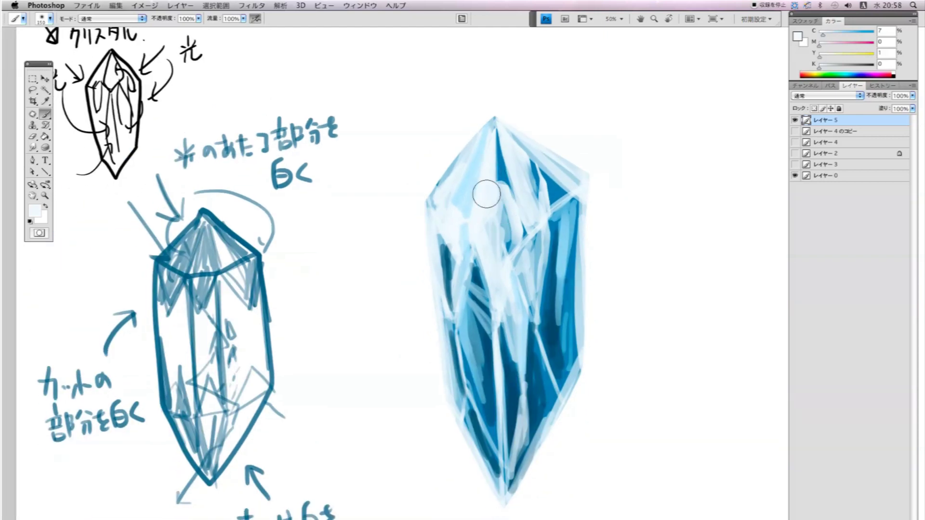
{"action": "key", "text": "l"}
{"action": "scroll", "coordinate": [491, 120], "scroll_direction": "down", "scroll_amount": 2}
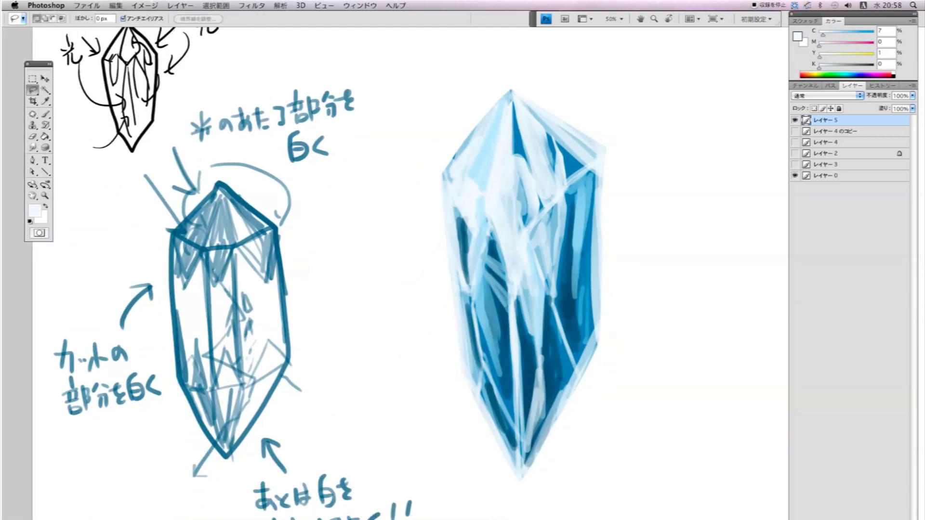
{"action": "left_click_drag", "start_coordinate": [487, 121], "coordinate": [458, 158]}
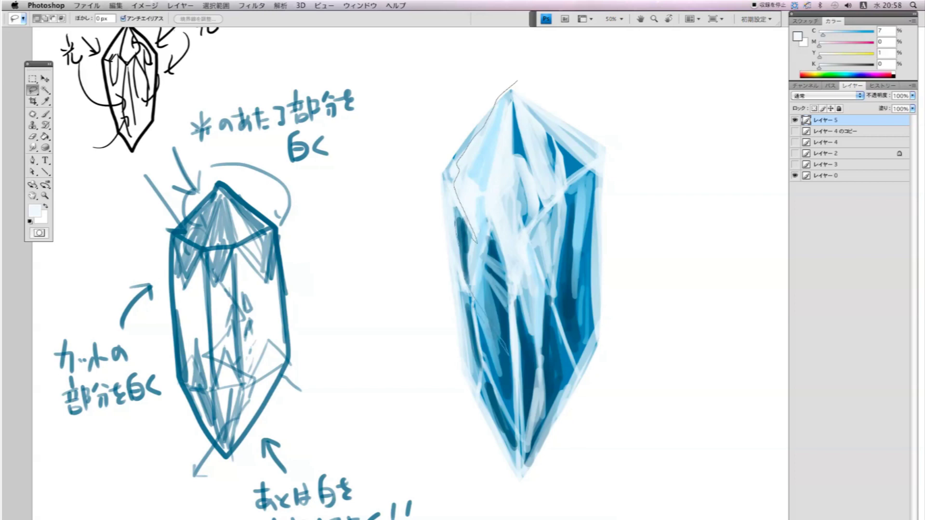
{"action": "mouse_move", "coordinate": [459, 388]}
{"action": "left_mouse_down"}
{"action": "mouse_move", "coordinate": [438, 169]}
{"action": "mouse_move", "coordinate": [478, 84]}
{"action": "mouse_move", "coordinate": [436, 159]}
{"action": "left_mouse_up"}
{"action": "key", "text": "b"}
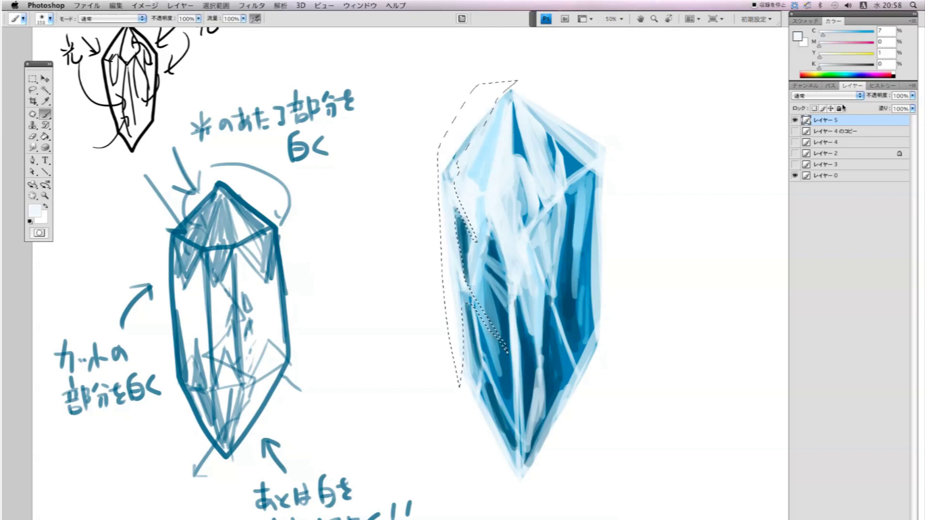
{"action": "left_click", "coordinate": [814, 109]}
{"action": "left_click_drag", "start_coordinate": [435, 148], "coordinate": [437, 202]}
{"action": "key", "text": "bracketleft"}
{"action": "key", "text": "bracketleft"}
{"action": "key", "text": "bracketleft"}
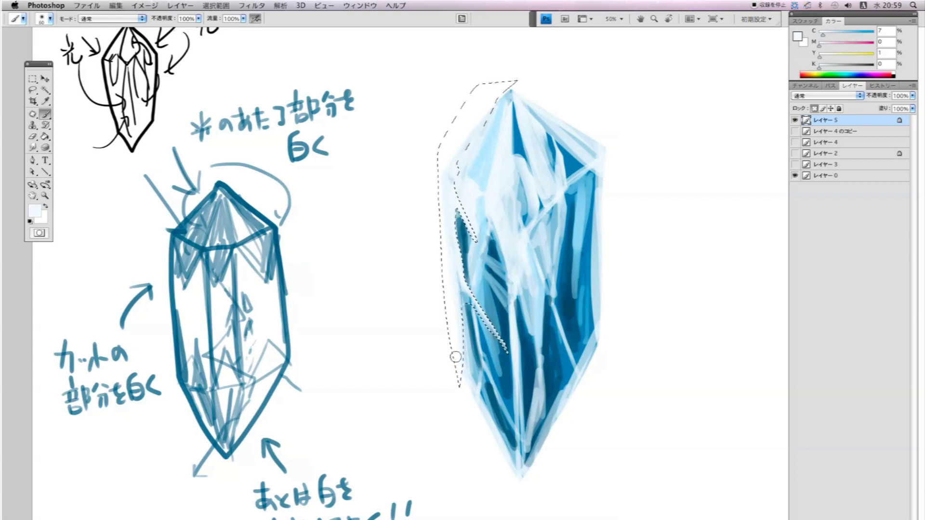
{"action": "key", "text": "ctrl+d"}
Step: Select a facet on the crystal's left side and paint it light white
{"action": "scroll", "coordinate": [491, 303], "scroll_direction": "down", "scroll_amount": 1}
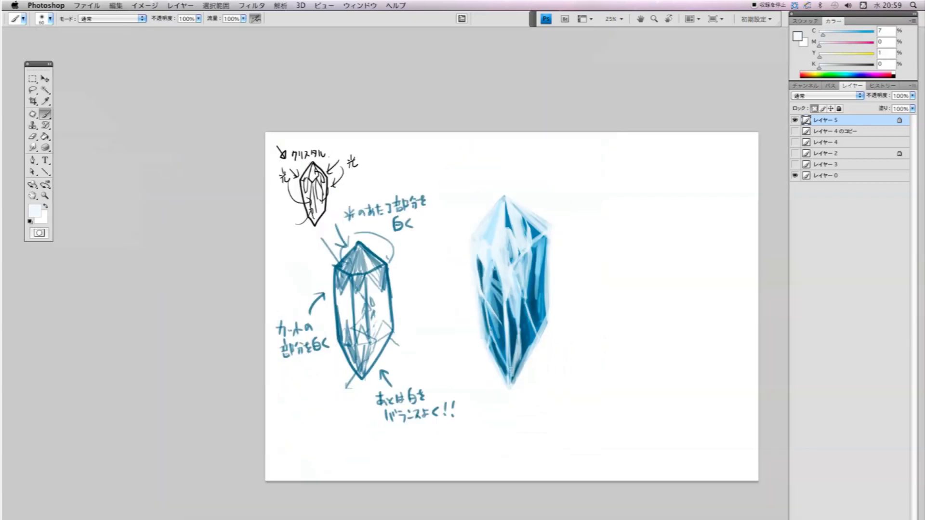
{"action": "scroll", "coordinate": [502, 314], "scroll_direction": "up", "scroll_amount": 1}
{"action": "key", "text": "l"}
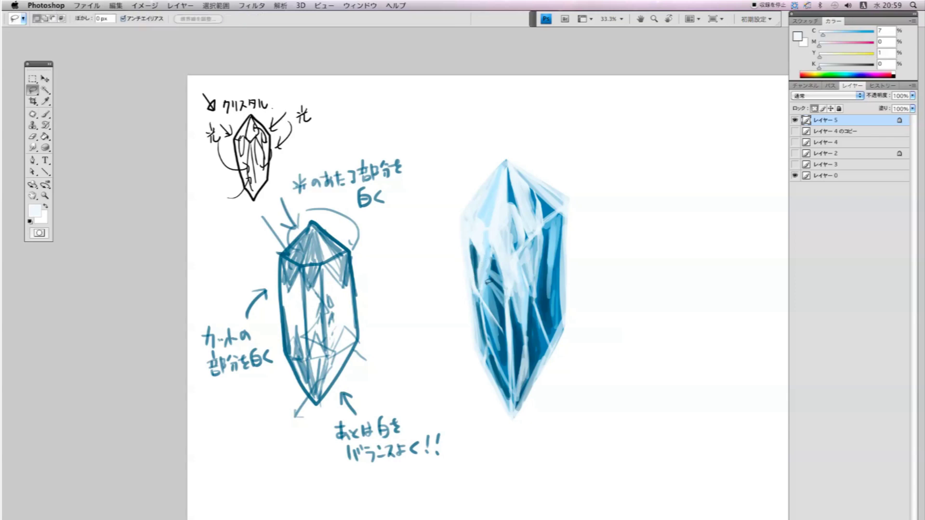
{"action": "mouse_move", "coordinate": [478, 280]}
{"action": "left_mouse_down"}
{"action": "mouse_move", "coordinate": [490, 224]}
{"action": "mouse_move", "coordinate": [485, 270]}
{"action": "left_mouse_up"}
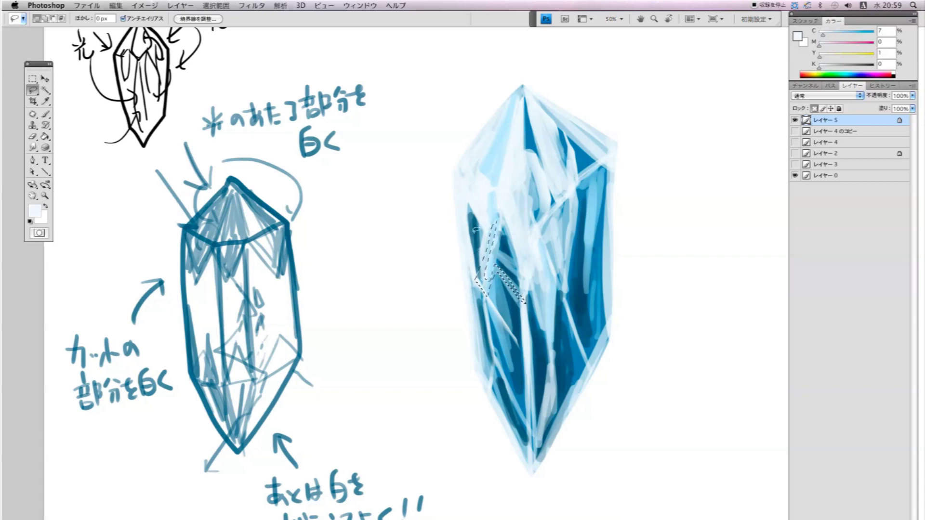
{"action": "key", "text": "b"}
{"action": "left_click_drag", "start_coordinate": [477, 261], "coordinate": [512, 269]}
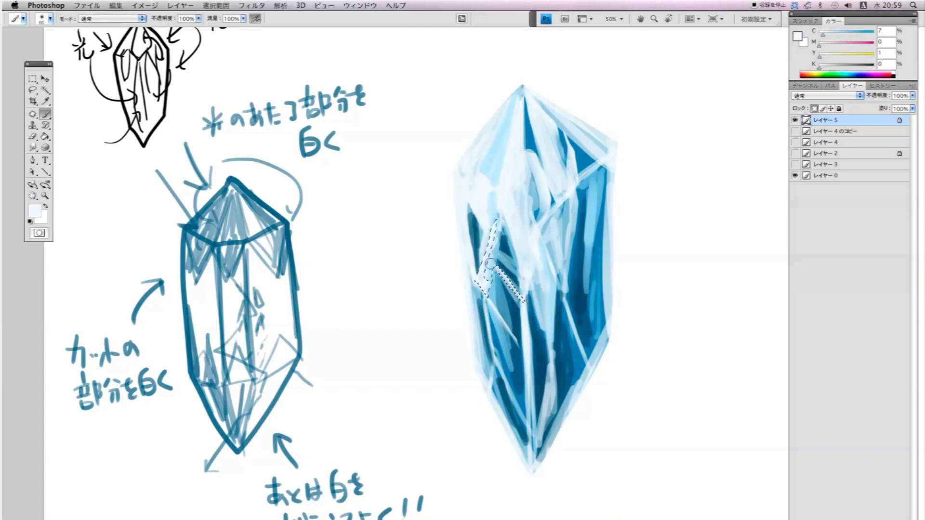
{"action": "key", "text": "ctrl+d"}
Step: Lasso a thin upper-right facet of the crystal and add near-white strokes inside it
{"action": "left_click", "coordinate": [536, 264], "text": "alt"}
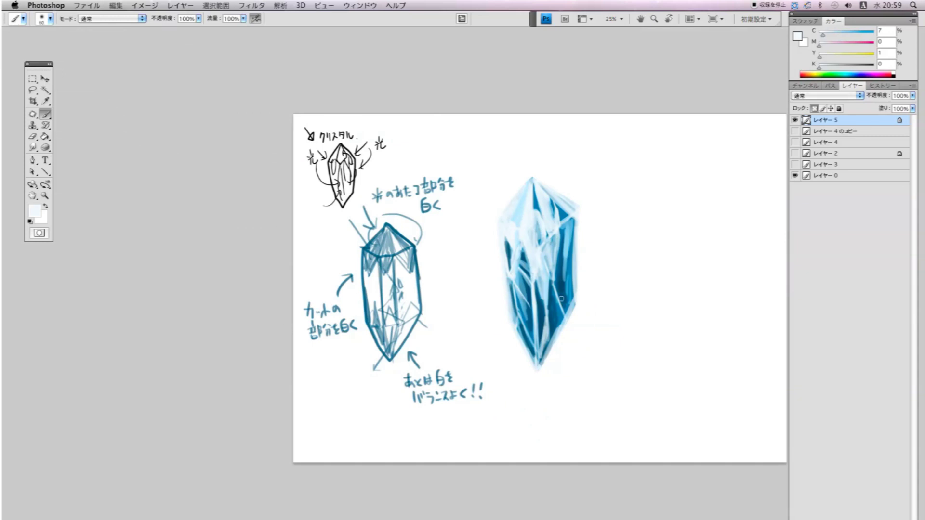
{"action": "left_click", "coordinate": [529, 239], "text": "ctrl"}
{"action": "key", "text": "l"}
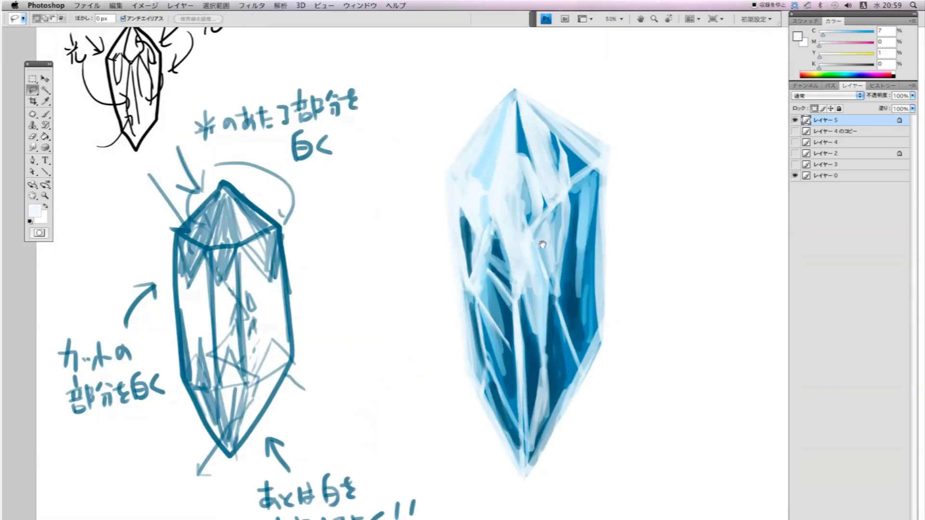
{"action": "scroll", "coordinate": [534, 232], "scroll_direction": "up", "scroll_amount": 2}
{"action": "left_click_drag", "start_coordinate": [532, 237], "coordinate": [535, 229]}
{"action": "left_click_drag", "start_coordinate": [577, 189], "coordinate": [599, 175]}
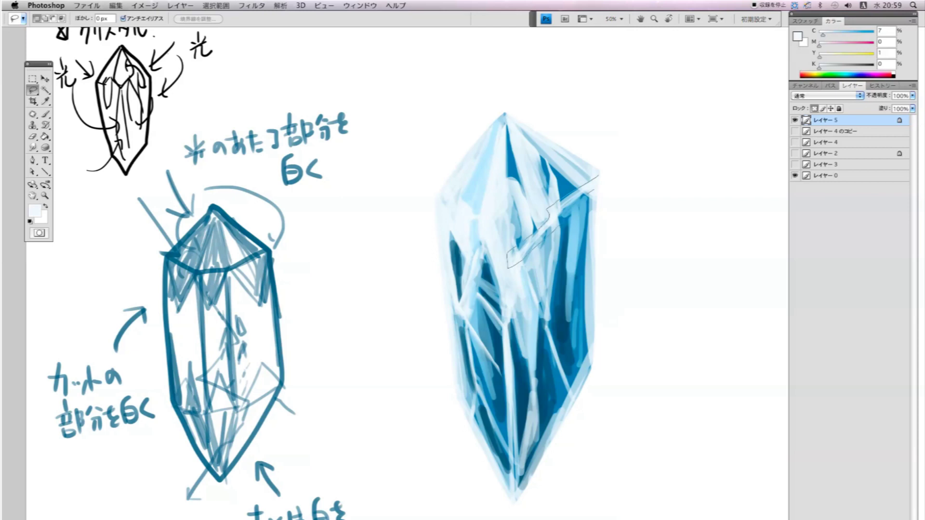
{"action": "mouse_move", "coordinate": [600, 182]}
{"action": "left_mouse_down"}
{"action": "mouse_move", "coordinate": [606, 169]}
{"action": "mouse_move", "coordinate": [583, 203]}
{"action": "mouse_move", "coordinate": [599, 182]}
{"action": "left_mouse_up"}
{"action": "key", "text": "b"}
{"action": "key", "text": "ctrl+minus"}
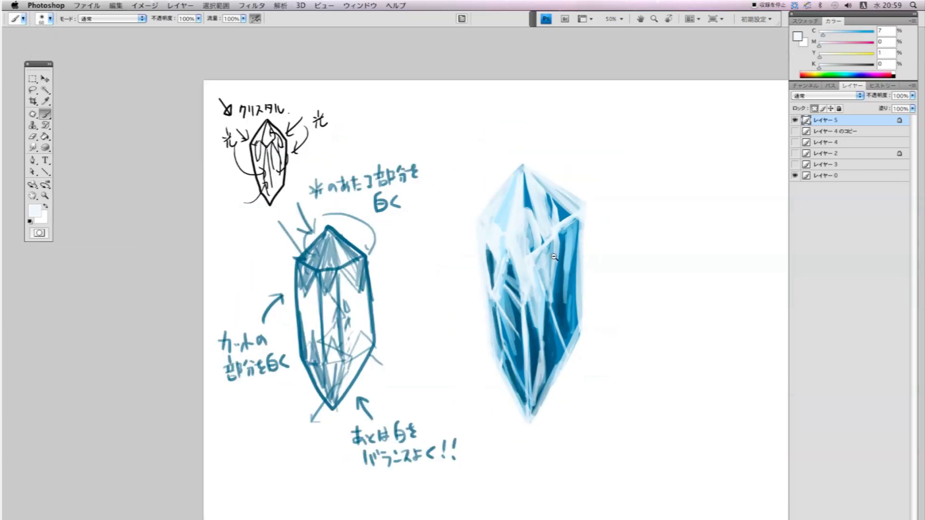
Step: Select a facet on the crystal's right side for painting
{"action": "key", "text": "ctrl+minus"}
{"action": "key", "text": "ctrl+plus"}
{"action": "key", "text": "l"}
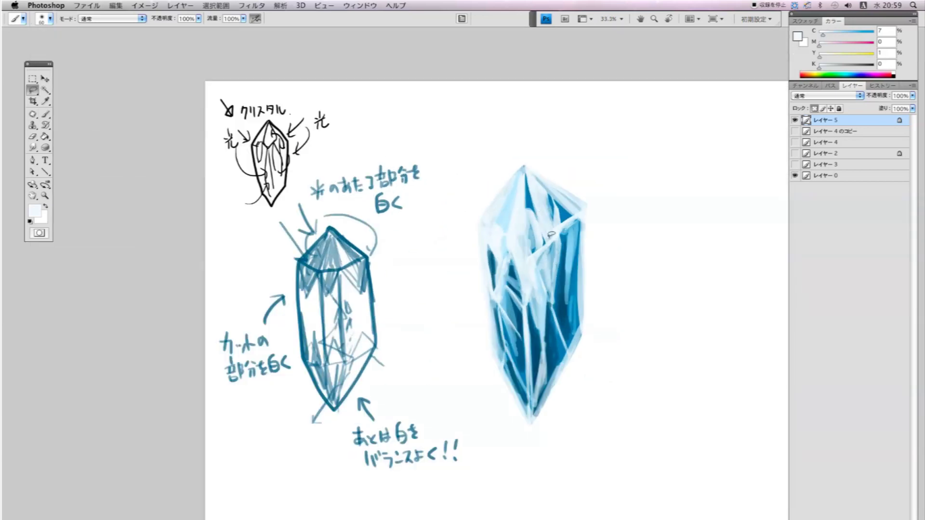
{"action": "left_click", "coordinate": [537, 211], "text": "ctrl"}
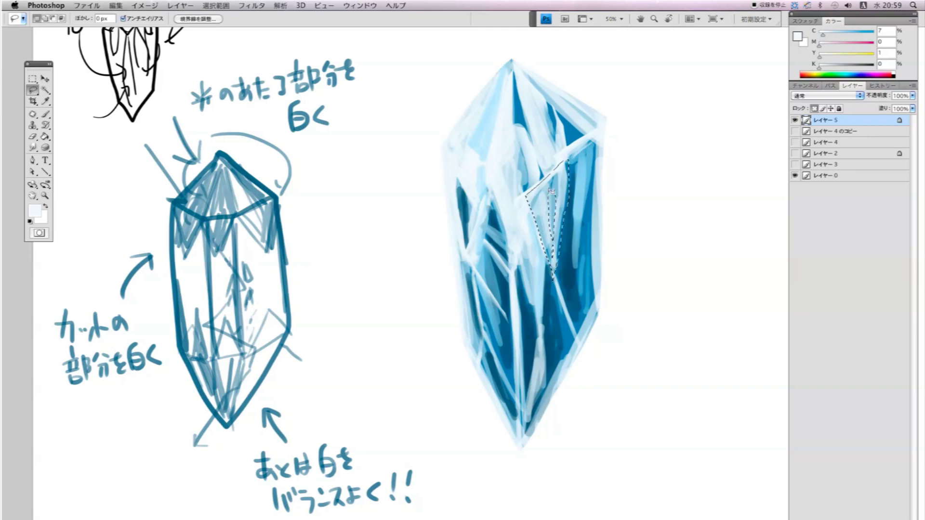
{"action": "left_click_drag", "start_coordinate": [551, 269], "coordinate": [568, 159]}
{"action": "key", "text": "b"}
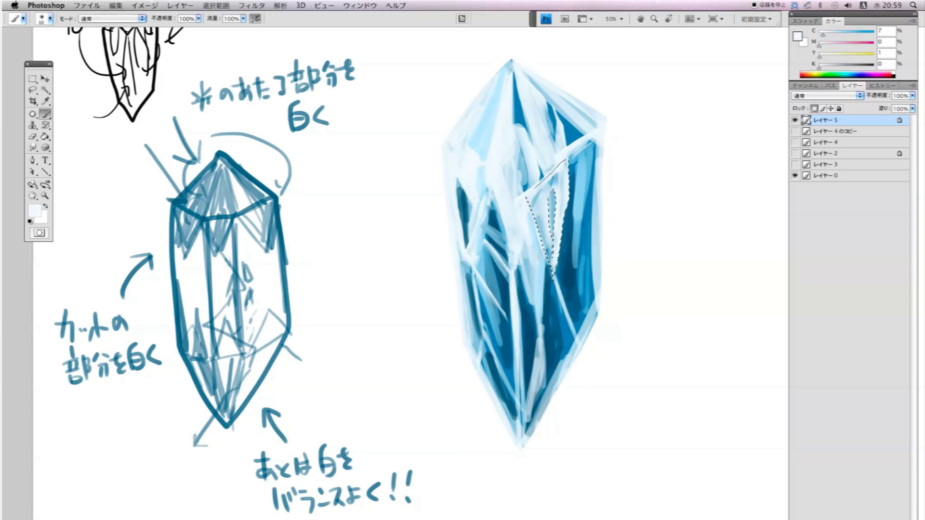
Step: Lasso the crystal's right edge, paint a near-white highlight along it, and deselect
{"action": "key", "text": "ctrl+minus"}
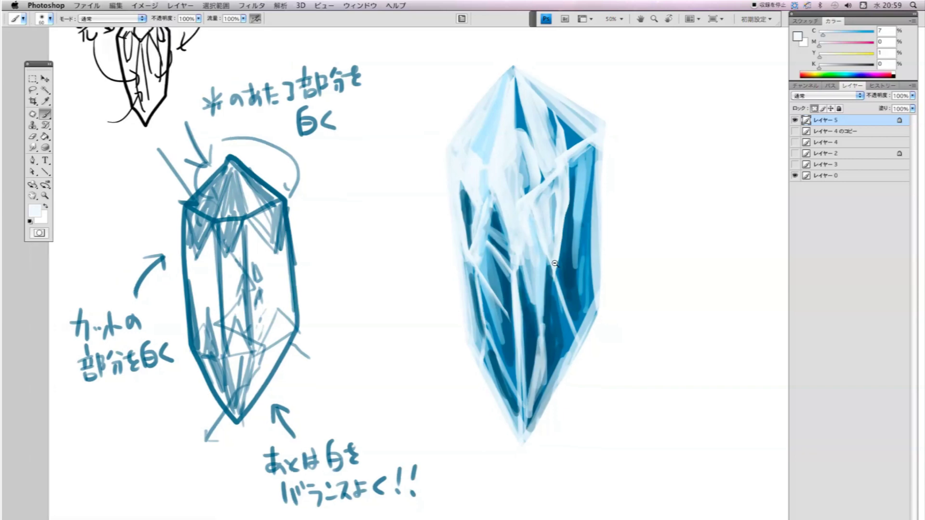
{"action": "key", "text": "ctrl+minus"}
{"action": "key", "text": "ctrl+plus"}
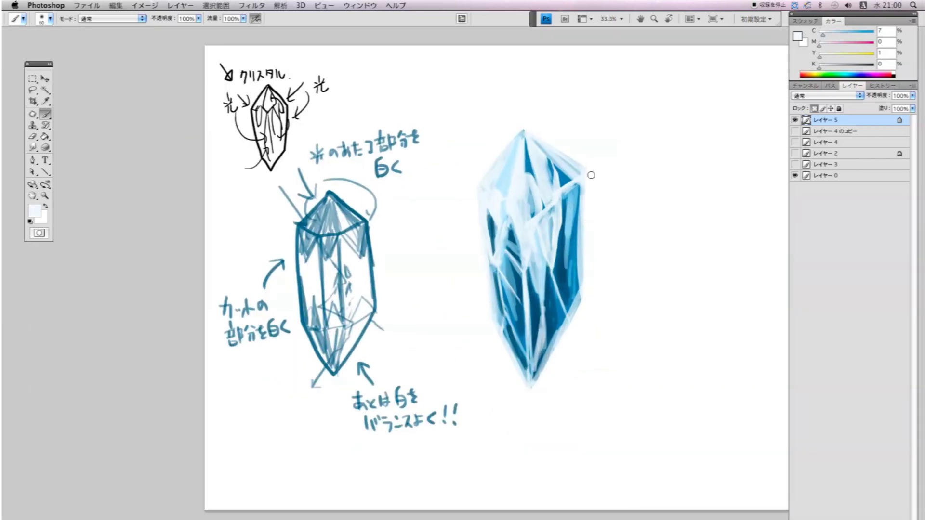
{"action": "key", "text": "l"}
{"action": "key", "text": "ctrl+a"}
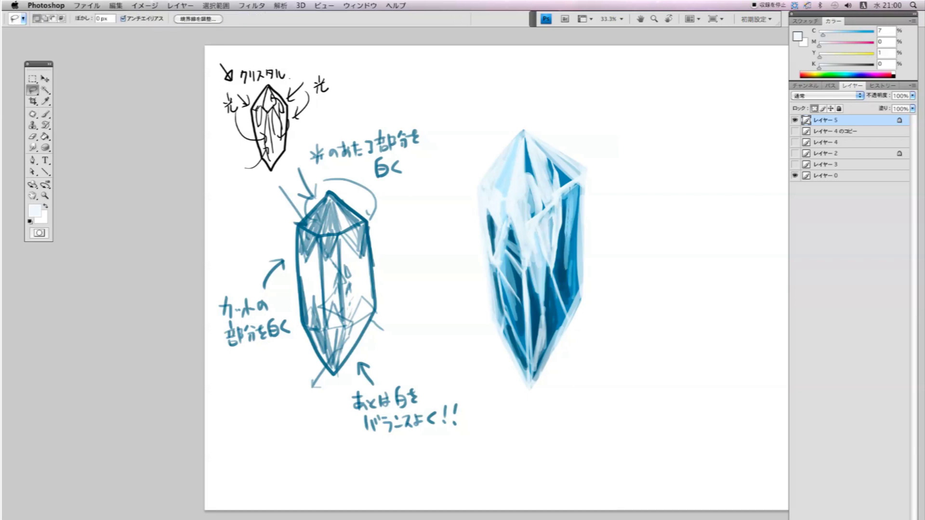
{"action": "left_click_drag", "start_coordinate": [581, 255], "coordinate": [567, 275]}
{"action": "key", "text": "b"}
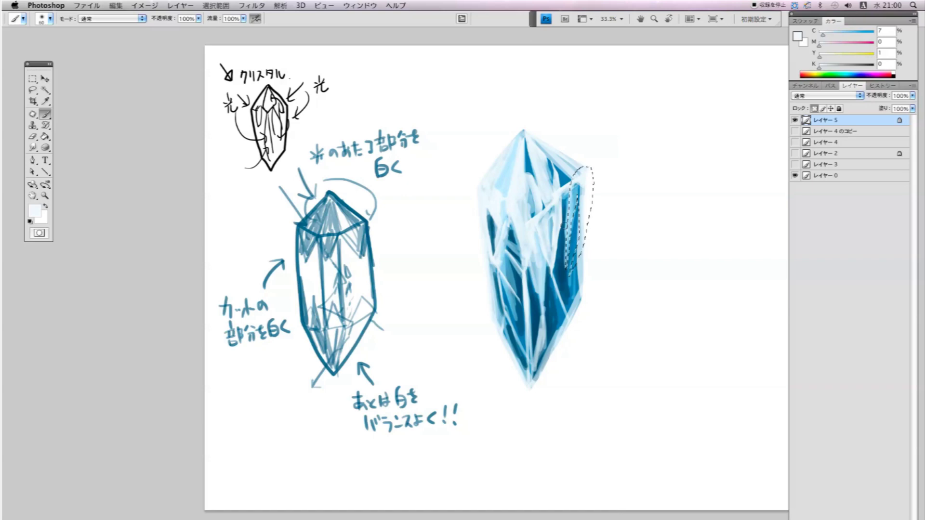
{"action": "mouse_move", "coordinate": [571, 188]}
{"action": "left_mouse_down"}
{"action": "mouse_move", "coordinate": [576, 246]}
{"action": "mouse_move", "coordinate": [585, 165]}
{"action": "left_mouse_up"}
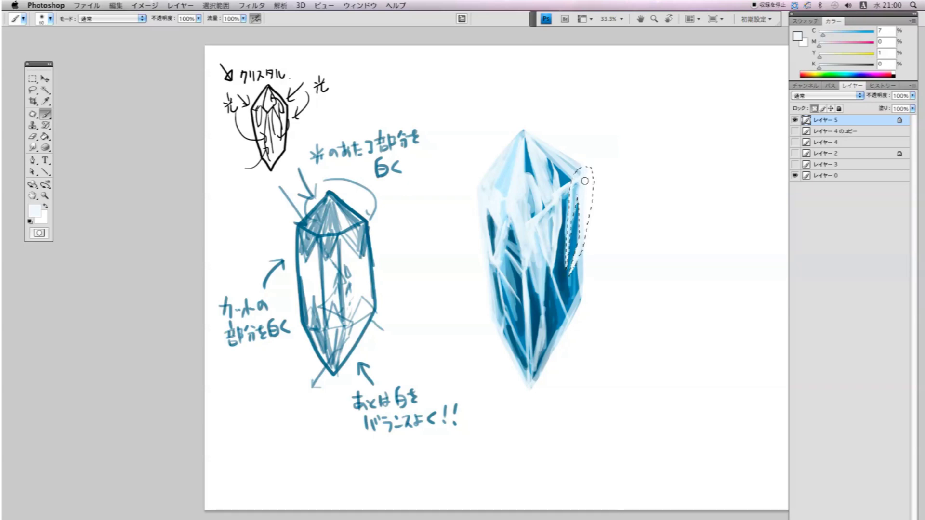
{"action": "key", "text": "ctrl+d"}
Step: Zoom out and sample a mid teal-blue from the crystal
{"action": "key", "text": "ctrl+minus"}
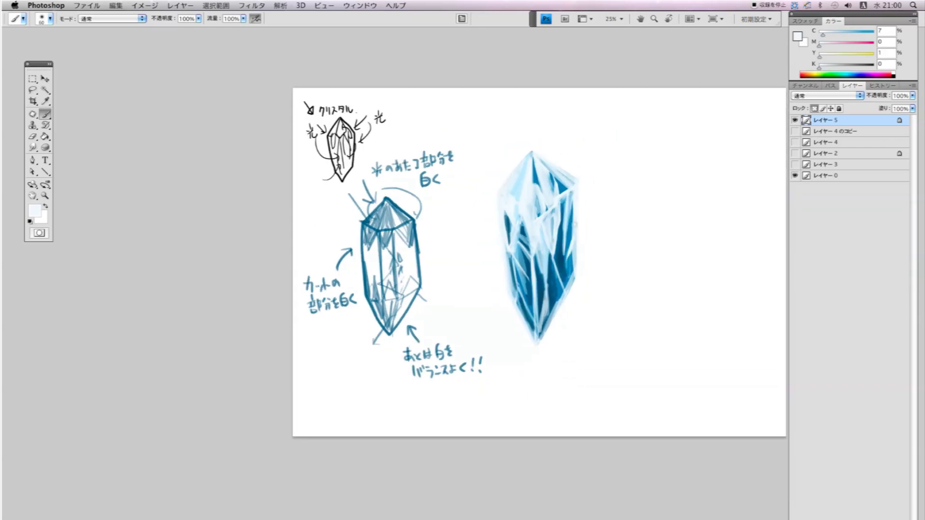
{"action": "scroll", "coordinate": [559, 221], "scroll_direction": "up", "scroll_amount": 1}
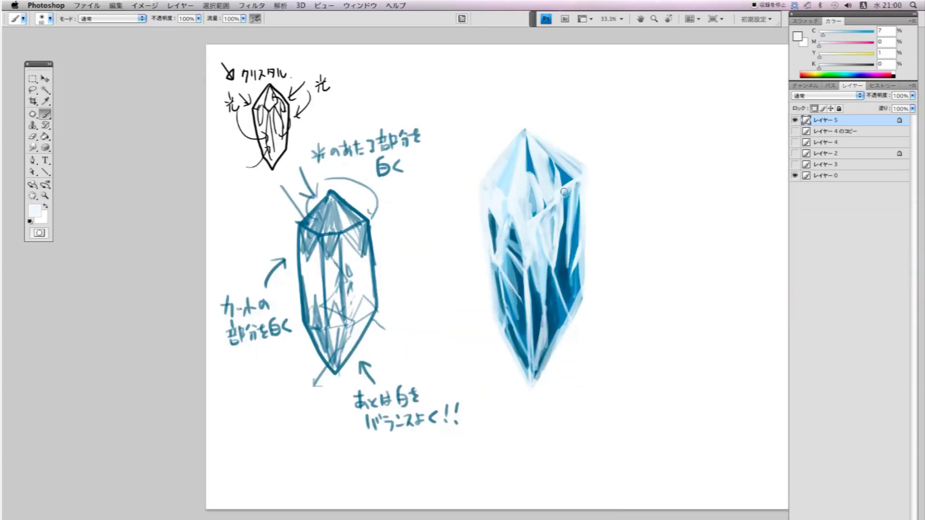
{"action": "left_click", "coordinate": [568, 177], "text": "alt"}
{"action": "key", "text": "l"}
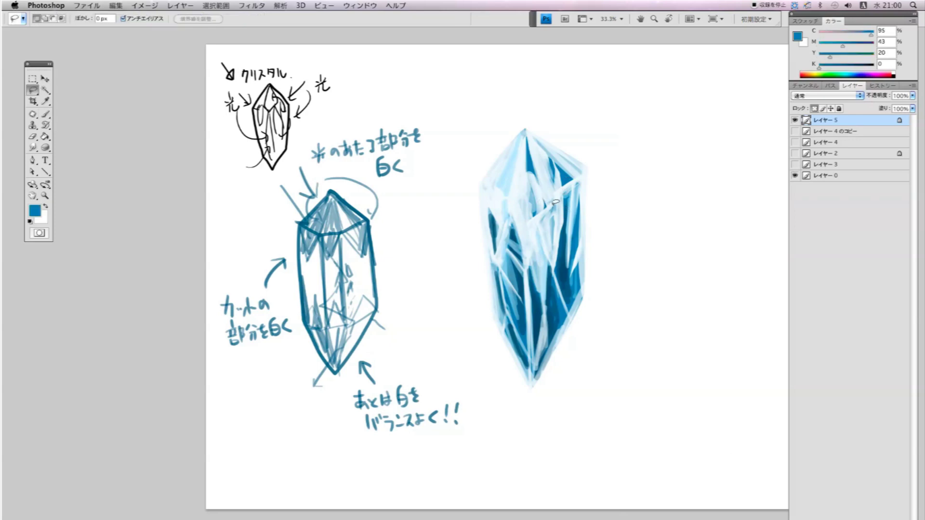
Step: Lasso a long narrow central facet of the painted crystal and pick a pale light blue
{"action": "left_click_drag", "start_coordinate": [554, 231], "coordinate": [567, 200]}
{"action": "left_click_drag", "start_coordinate": [565, 203], "coordinate": [549, 255]}
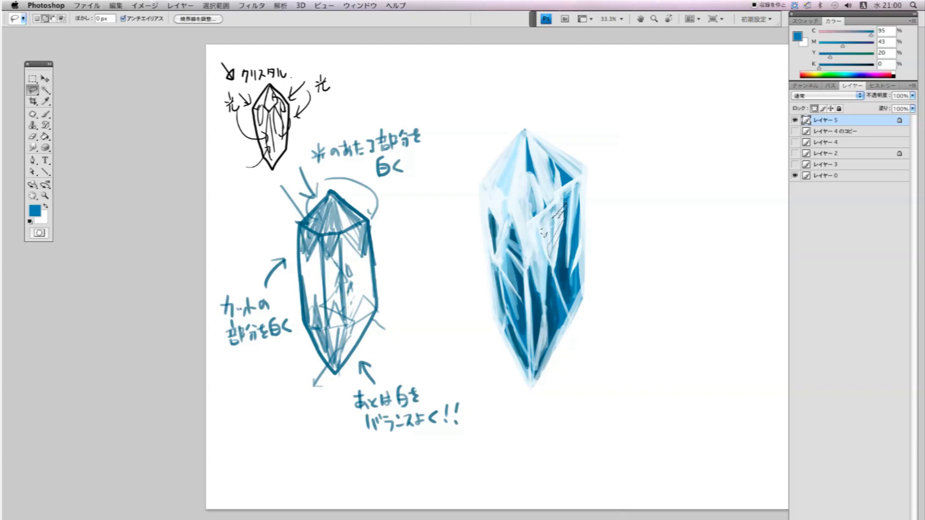
{"action": "key", "text": "b"}
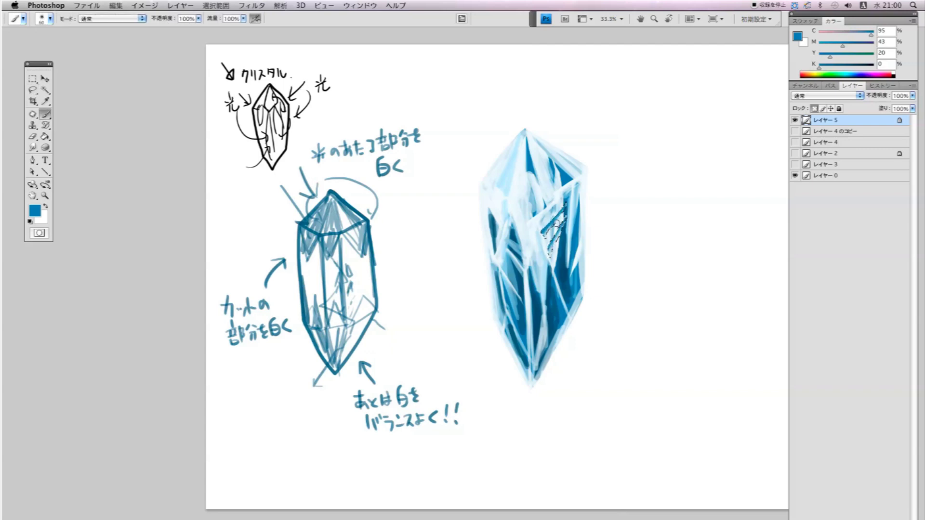
{"action": "left_click", "coordinate": [569, 268], "text": "alt"}
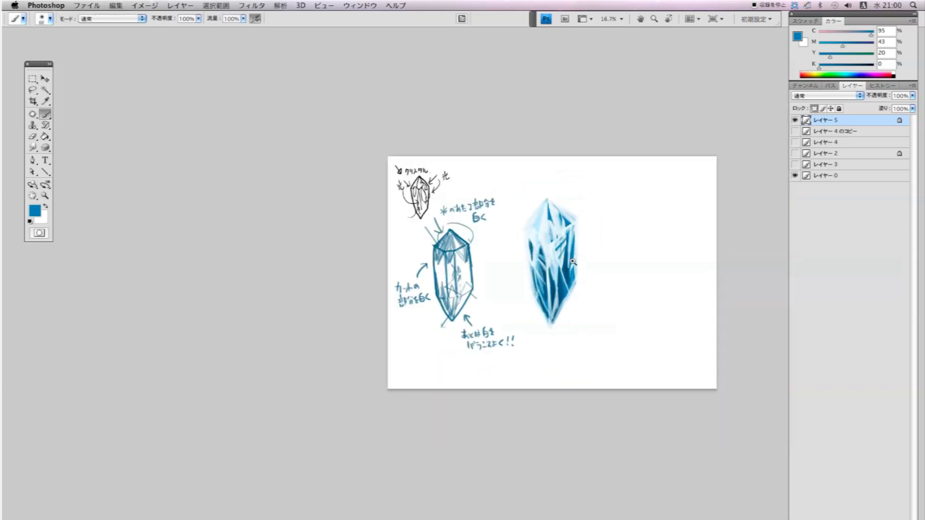
{"action": "left_click", "coordinate": [573, 262]}
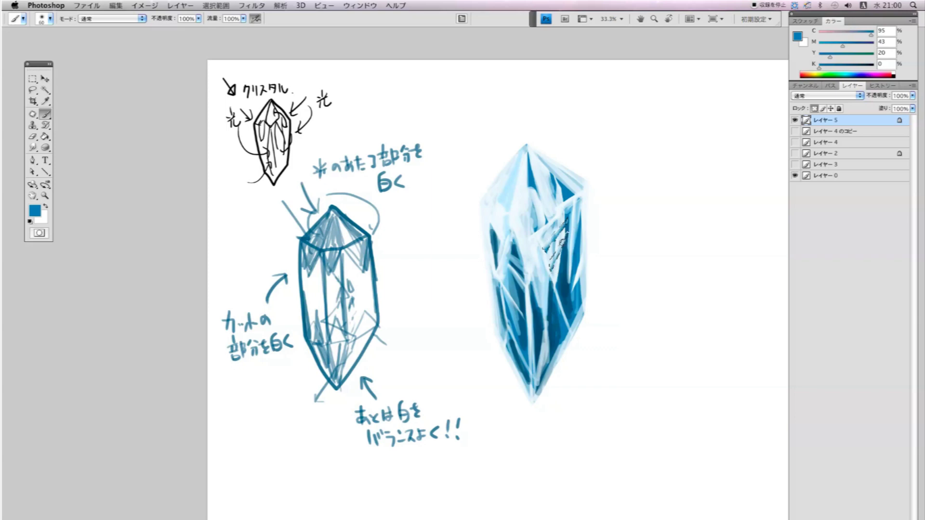
{"action": "left_click", "coordinate": [558, 288], "text": "alt"}
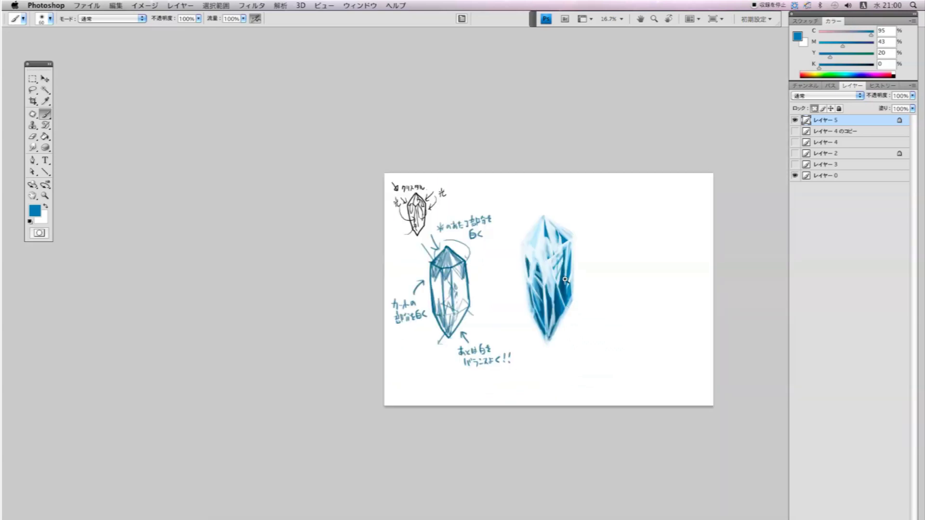
{"action": "left_click", "coordinate": [565, 280], "text": "ctrl"}
{"action": "key", "text": "l"}
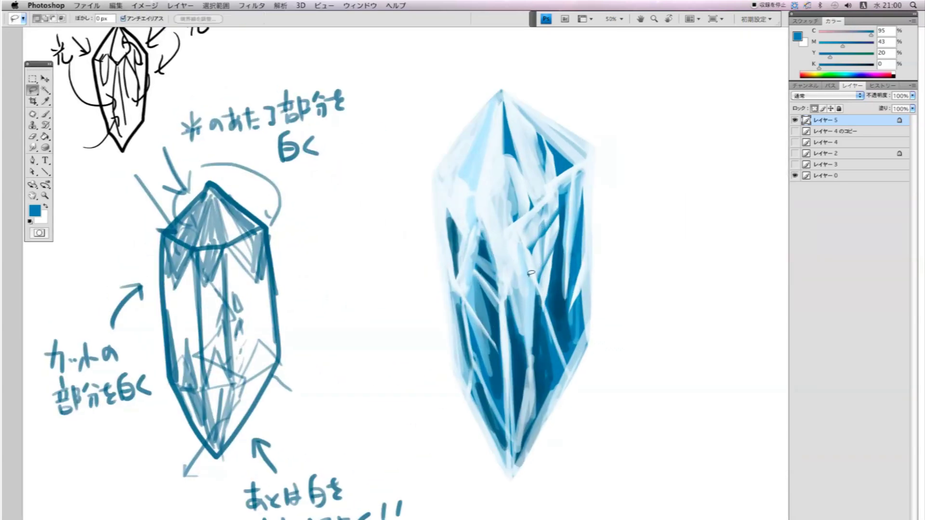
{"action": "left_click_drag", "start_coordinate": [530, 274], "coordinate": [534, 241]}
{"action": "left_click", "coordinate": [558, 264], "text": "alt"}
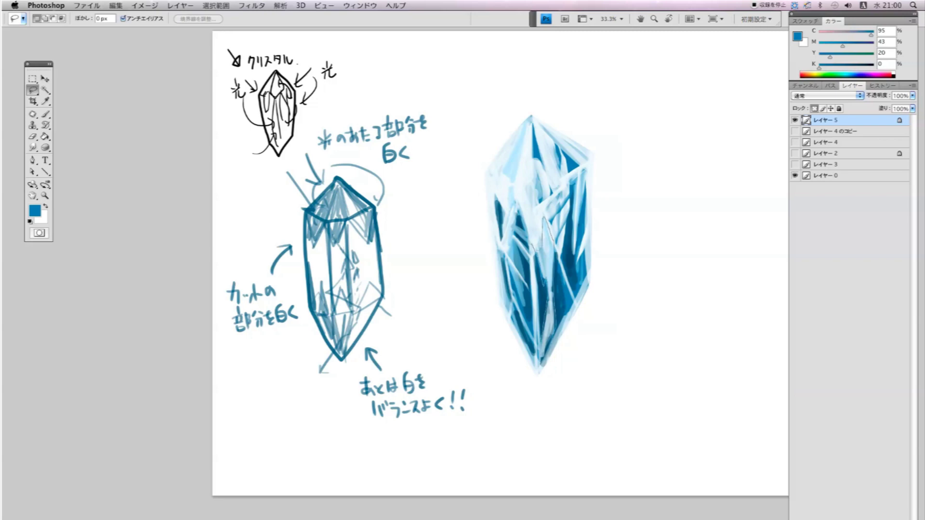
{"action": "key", "text": "b"}
{"action": "left_click", "coordinate": [545, 218], "text": "alt"}
Step: Brush light blue into the selected long central facet of the crystal
{"action": "left_click_drag", "start_coordinate": [546, 218], "coordinate": [551, 274]}
{"action": "left_click_drag", "start_coordinate": [554, 314], "coordinate": [544, 312]}
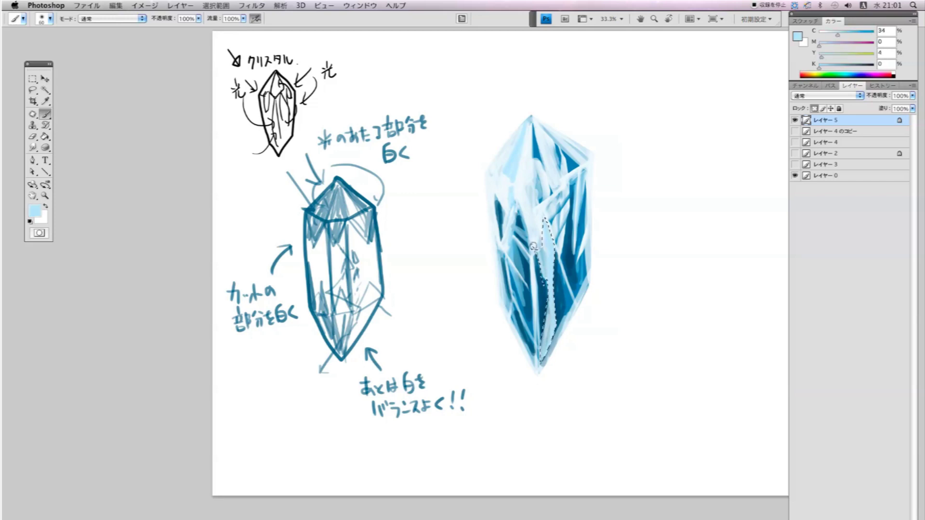
{"action": "key", "text": "ctrl+d"}
{"action": "key", "text": "ctrl+shift+d"}
Step: Switch the paint colour to white and brush white along the selected facet
{"action": "key", "text": "x"}
{"action": "key", "text": "d"}
{"action": "key", "text": "x"}
{"action": "mouse_move", "coordinate": [542, 214]}
{"action": "left_mouse_down"}
{"action": "mouse_move", "coordinate": [557, 322]}
{"action": "mouse_move", "coordinate": [532, 227]}
{"action": "left_mouse_up"}
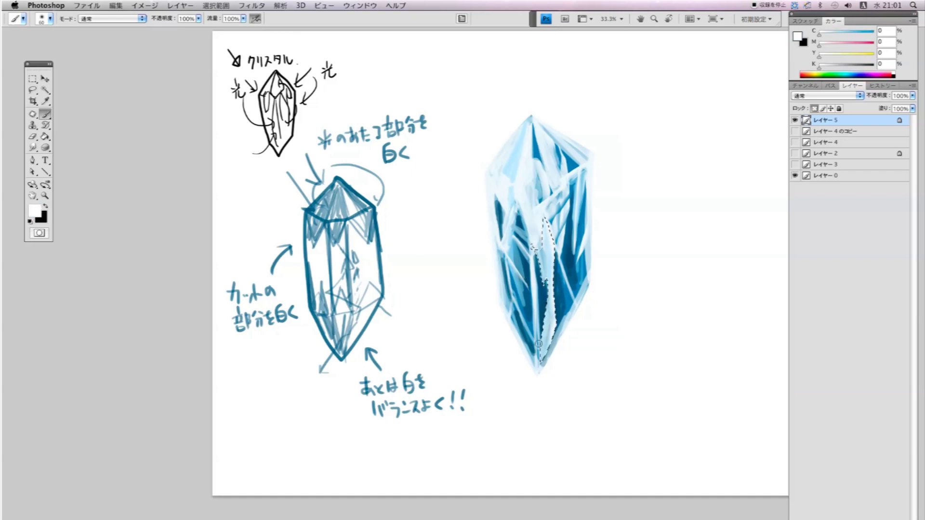
Step: Deselect the facet and zoom out to review the brightened crystal
{"action": "key", "text": "ctrl+d"}
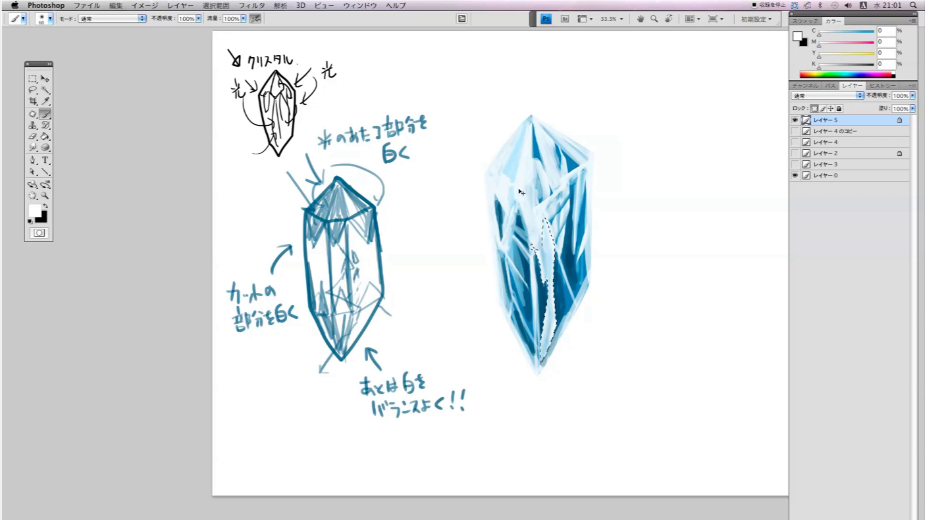
{"action": "key", "text": "ctrl+minus"}
{"action": "scroll", "coordinate": [548, 308], "scroll_direction": "down", "scroll_amount": 1}
{"action": "scroll", "coordinate": [552, 299], "scroll_direction": "down", "scroll_amount": 1}
{"action": "scroll", "coordinate": [559, 291], "scroll_direction": "up", "scroll_amount": 2}
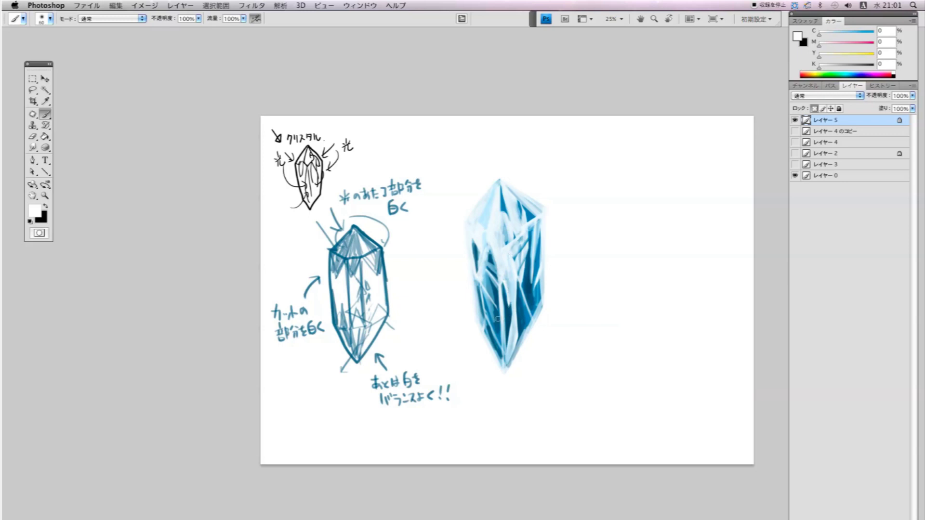
{"action": "scroll", "coordinate": [500, 322], "scroll_direction": "up", "scroll_amount": 1}
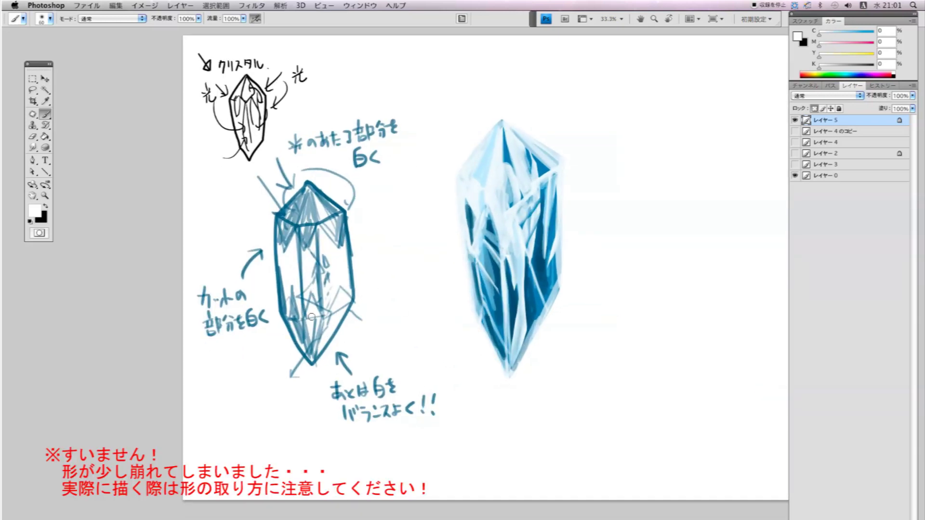
Step: Lasso a strip along the crystal's lower-left edge and a lower facet for painting
{"action": "key", "text": "l"}
{"action": "left_click_drag", "start_coordinate": [478, 316], "coordinate": [480, 312]}
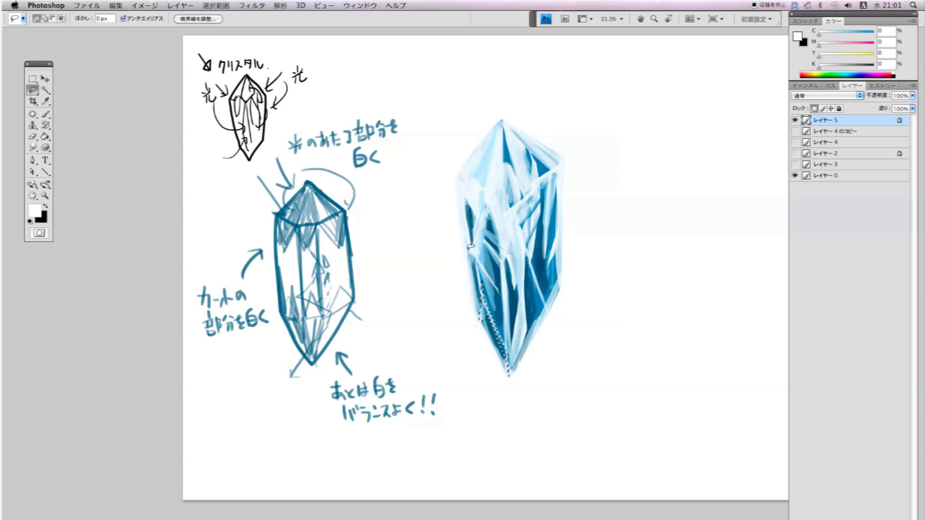
{"action": "key", "text": "b"}
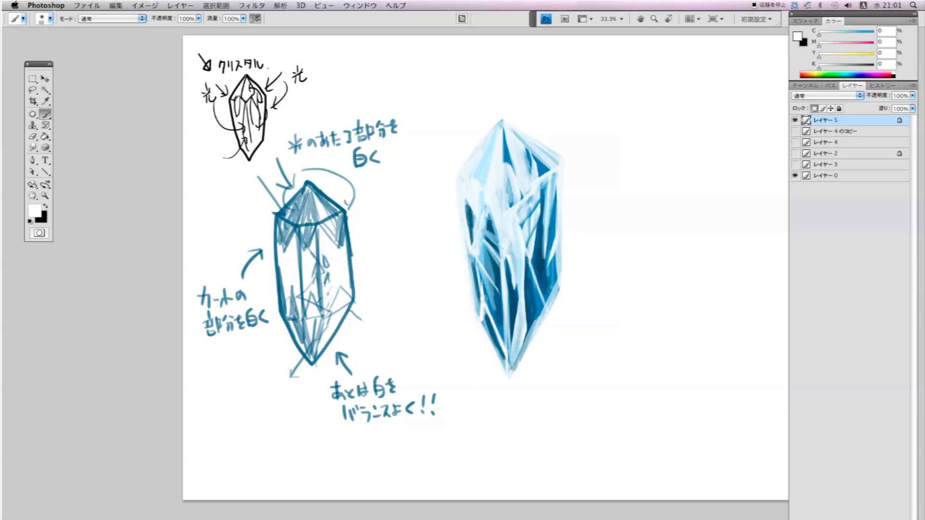
{"action": "scroll", "coordinate": [511, 327], "scroll_direction": "down", "scroll_amount": 1}
{"action": "scroll", "coordinate": [516, 323], "scroll_direction": "down", "scroll_amount": 1}
{"action": "scroll", "coordinate": [518, 322], "scroll_direction": "up", "scroll_amount": 2}
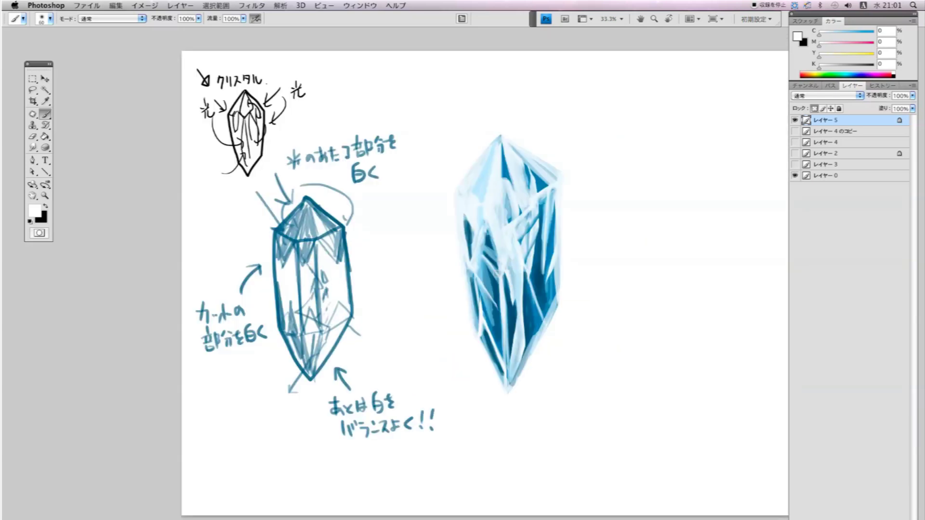
{"action": "key", "text": "l"}
{"action": "left_click_drag", "start_coordinate": [516, 295], "coordinate": [511, 313]}
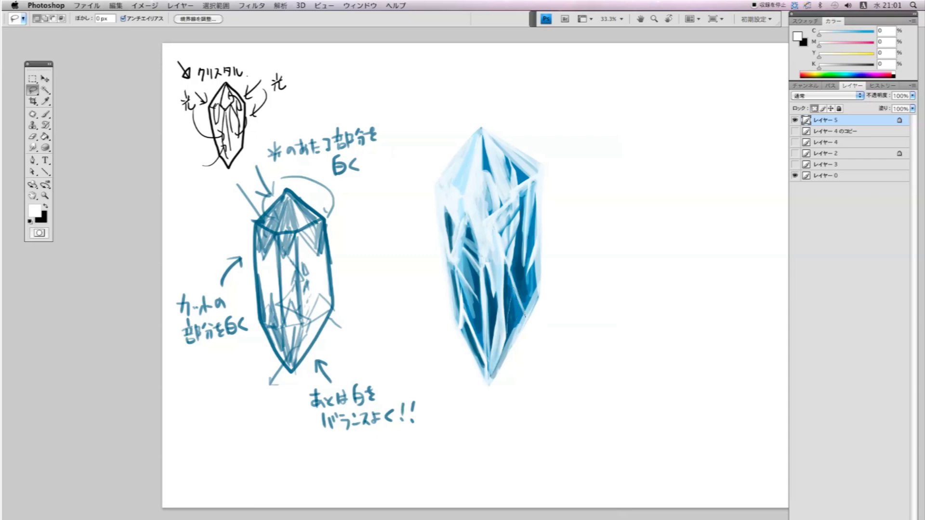
{"action": "key", "text": "b"}
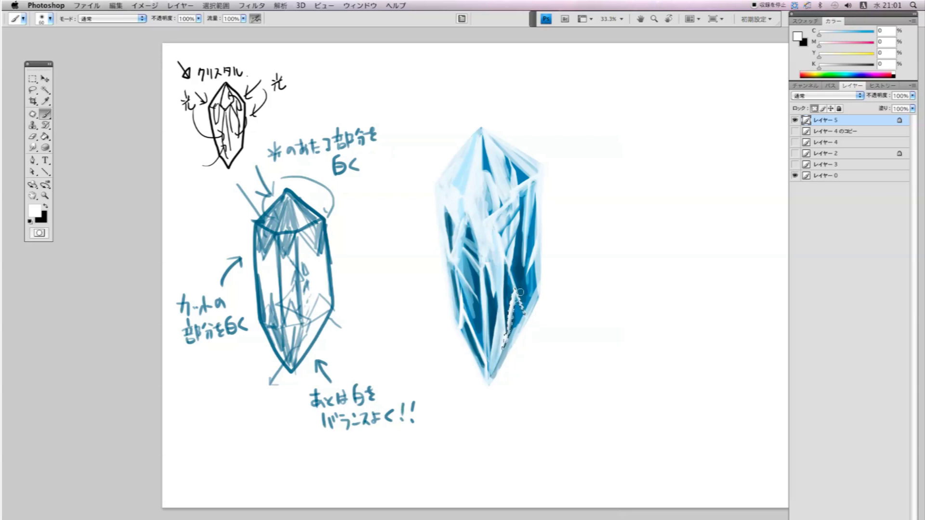
Step: Sample dark blue from the crystal and darken a lower facet with a size-35 brush
{"action": "left_click", "coordinate": [530, 335], "text": "alt"}
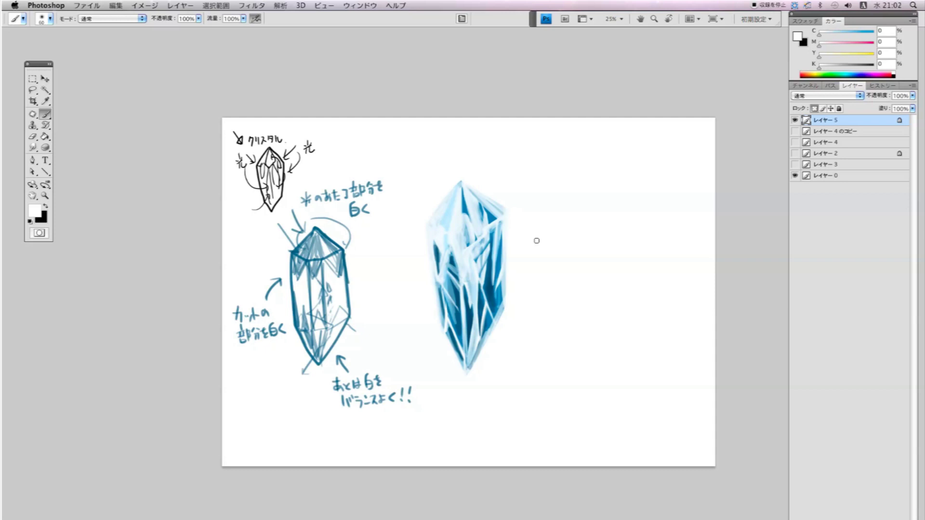
{"action": "left_click", "coordinate": [499, 289], "text": "alt"}
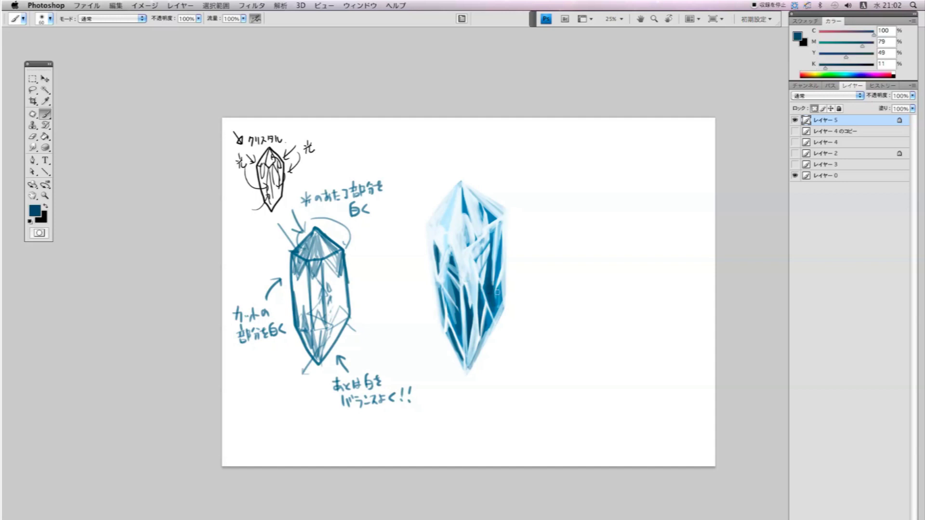
{"action": "key", "text": "["}
{"action": "key", "text": "["}
{"action": "key", "text": "["}
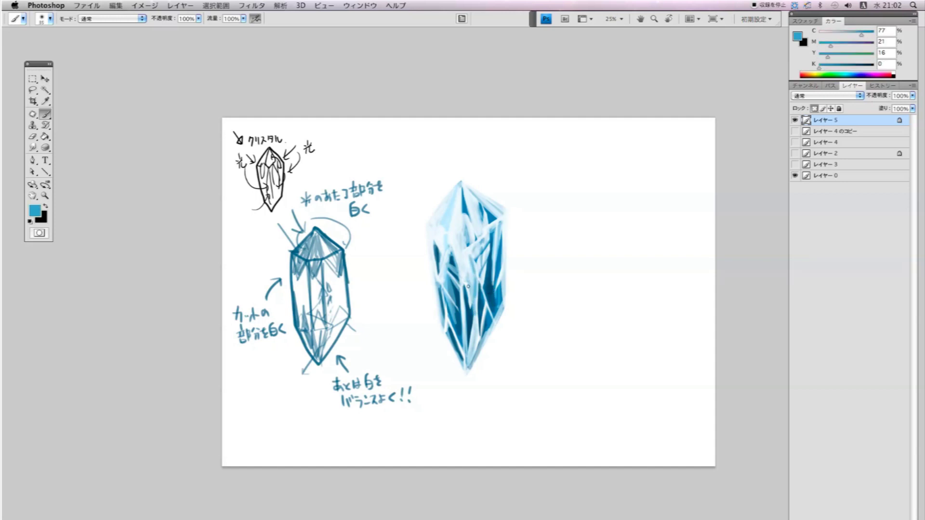
{"action": "left_click_drag", "start_coordinate": [452, 236], "coordinate": [449, 245]}
Step: Zoom out to check the whole composition, then return to the working view
{"action": "left_click", "coordinate": [475, 286], "text": "ctrl+alt"}
{"action": "left_click", "coordinate": [506, 286], "text": "ctrl"}
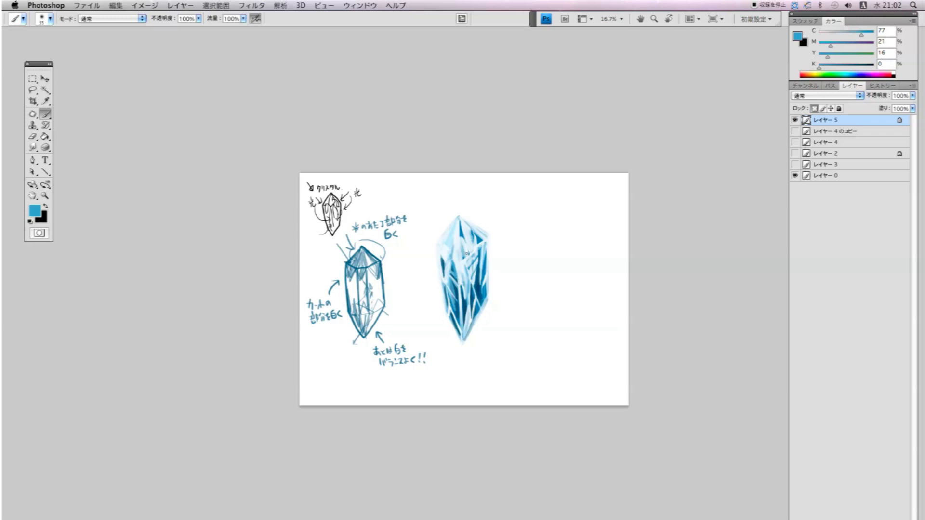
{"action": "key", "text": "ctrl+plus"}
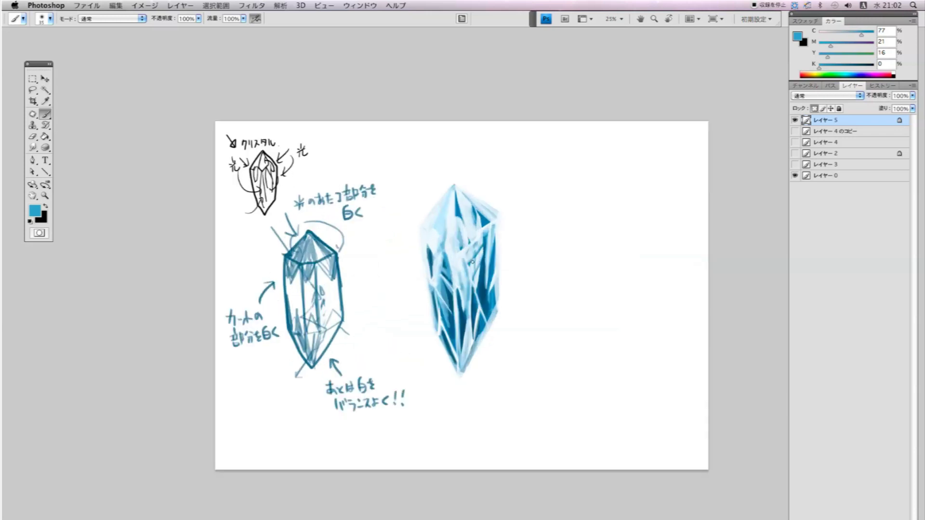
{"action": "left_click_drag", "start_coordinate": [477, 258], "coordinate": [472, 257]}
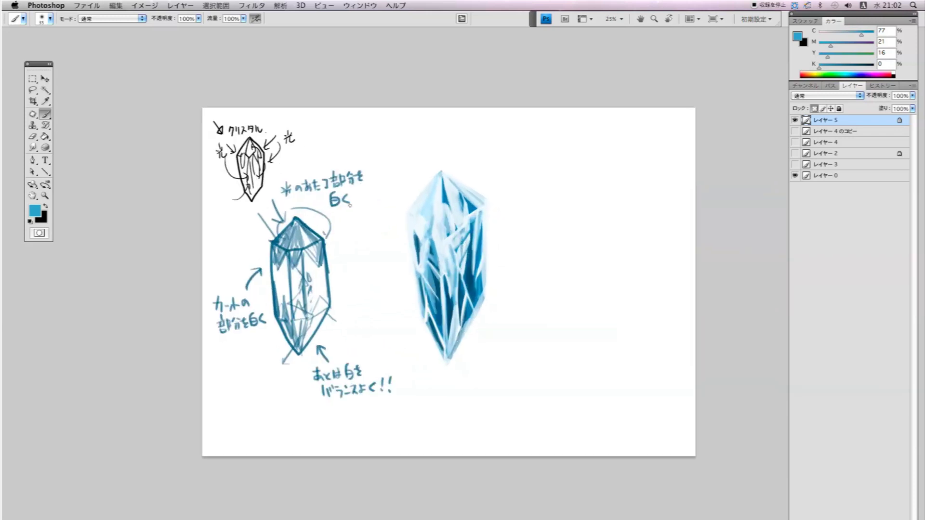
Step: Unlock Layer 5's transparency and sketch a dark-blue arrow from the crystal to the small sketch
{"action": "left_click", "coordinate": [815, 109]}
{"action": "left_click", "coordinate": [473, 273], "text": "alt"}
{"action": "mouse_move", "coordinate": [289, 159]}
{"action": "left_mouse_down"}
{"action": "mouse_move", "coordinate": [277, 177]}
{"action": "mouse_move", "coordinate": [410, 183]}
{"action": "mouse_move", "coordinate": [376, 145]}
{"action": "mouse_move", "coordinate": [294, 147]}
{"action": "left_mouse_up"}
{"action": "key", "text": "ctrl+z"}
{"action": "key", "text": "ctrl+z"}
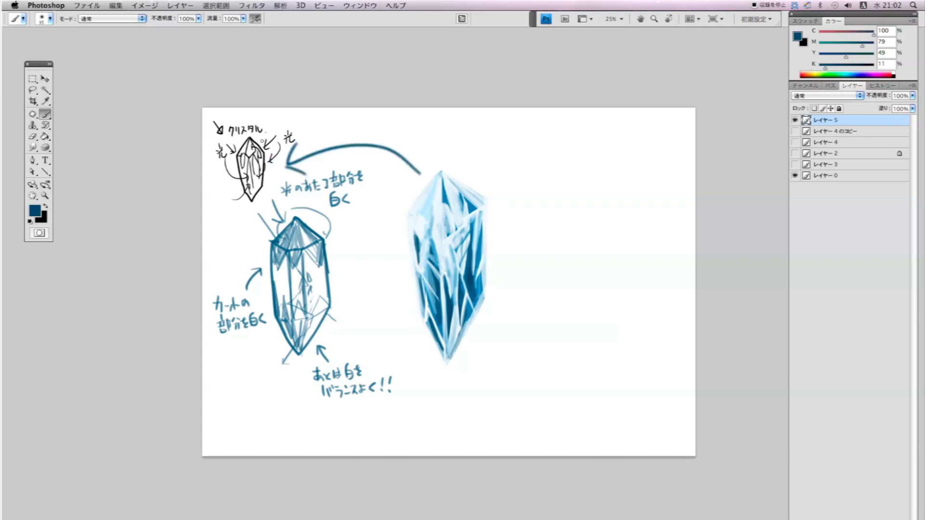
{"action": "key", "text": "ctrl+z"}
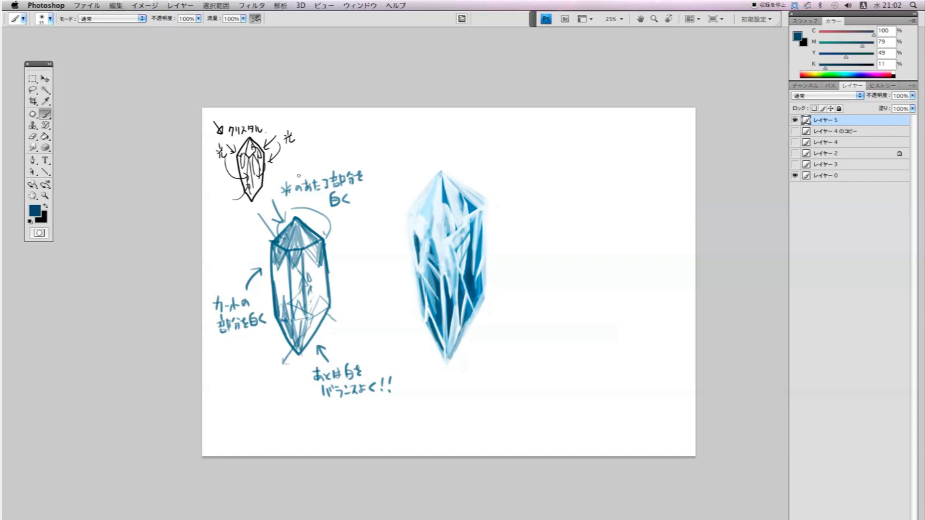
{"action": "key", "text": "l"}
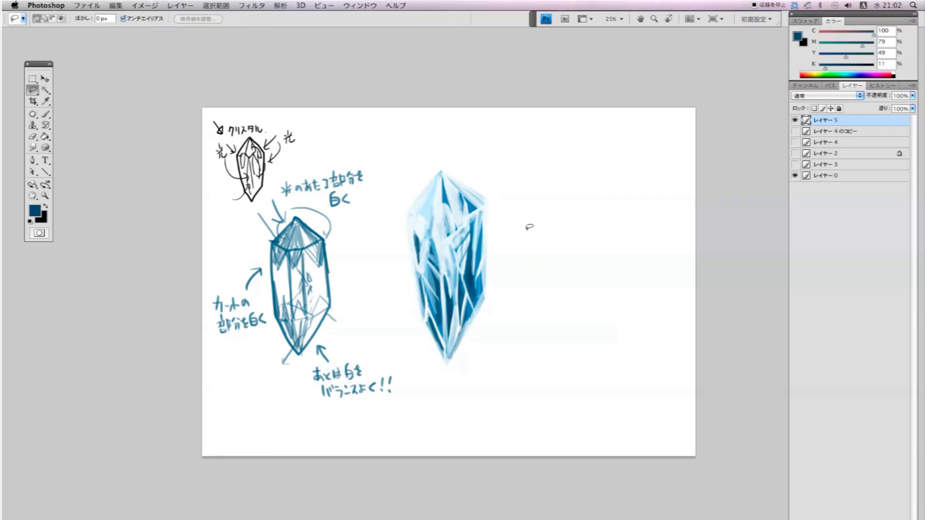
Step: Select a small area beside the crystal and brush dark blue along its top edge
{"action": "left_click_drag", "start_coordinate": [532, 207], "coordinate": [520, 279]}
{"action": "left_click", "coordinate": [555, 201]}
{"action": "left_click_drag", "start_coordinate": [567, 201], "coordinate": [557, 201]}
{"action": "key", "text": "b"}
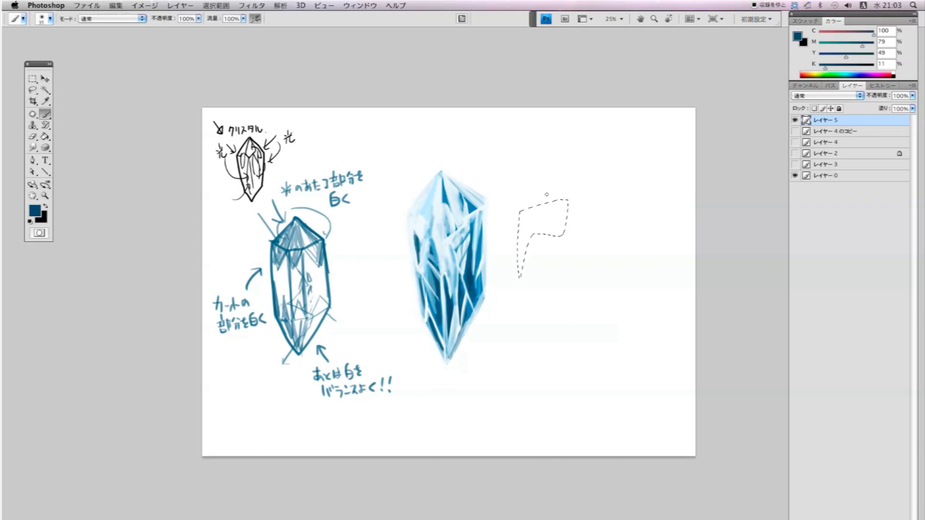
{"action": "key", "text": "bracketright"}
{"action": "key", "text": "bracketright"}
{"action": "key", "text": "bracketright"}
{"action": "mouse_move", "coordinate": [571, 198]}
{"action": "left_mouse_down"}
{"action": "mouse_move", "coordinate": [517, 212]}
{"action": "mouse_move", "coordinate": [510, 247]}
{"action": "mouse_move", "coordinate": [519, 208]}
{"action": "mouse_move", "coordinate": [583, 201]}
{"action": "mouse_move", "coordinate": [573, 208]}
{"action": "left_mouse_up"}
{"action": "key", "text": "ctrl+d"}
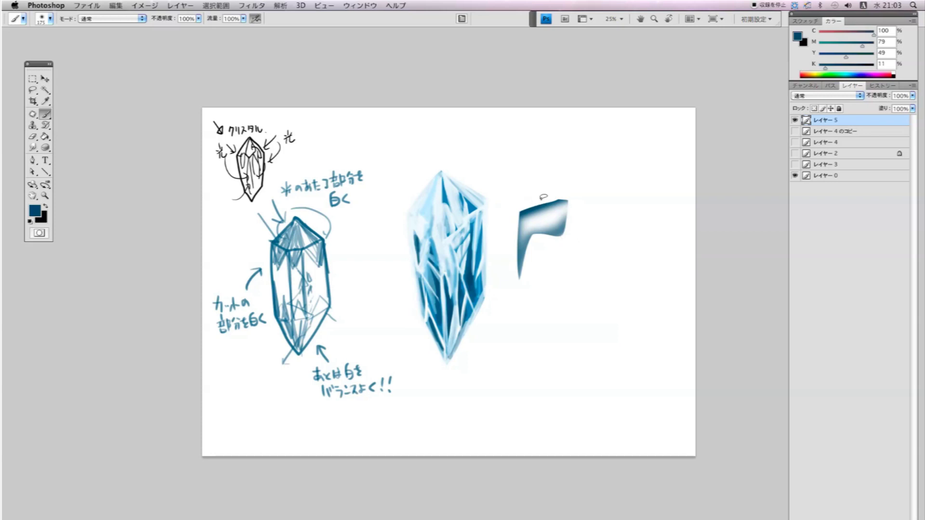
Step: Move the painted gradient shape to the lower-left and add レイヤー 6 below レイヤー 5
{"action": "key", "text": "l"}
{"action": "mouse_move", "coordinate": [508, 174]}
{"action": "left_mouse_down"}
{"action": "mouse_move", "coordinate": [549, 169]}
{"action": "mouse_move", "coordinate": [252, 330]}
{"action": "left_mouse_up"}
{"action": "left_click", "coordinate": [392, 296]}
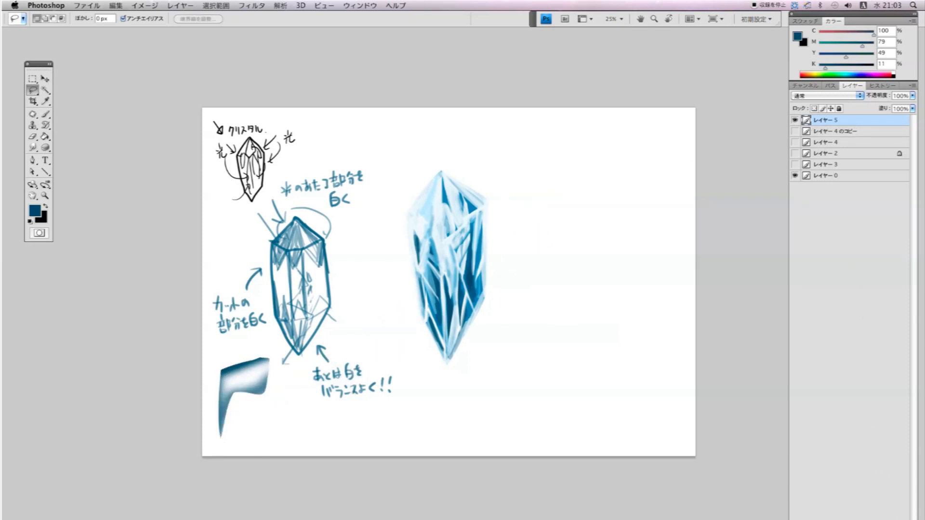
{"action": "left_click", "coordinate": [836, 131]}
{"action": "key", "text": "ctrl+alt+shift+n"}
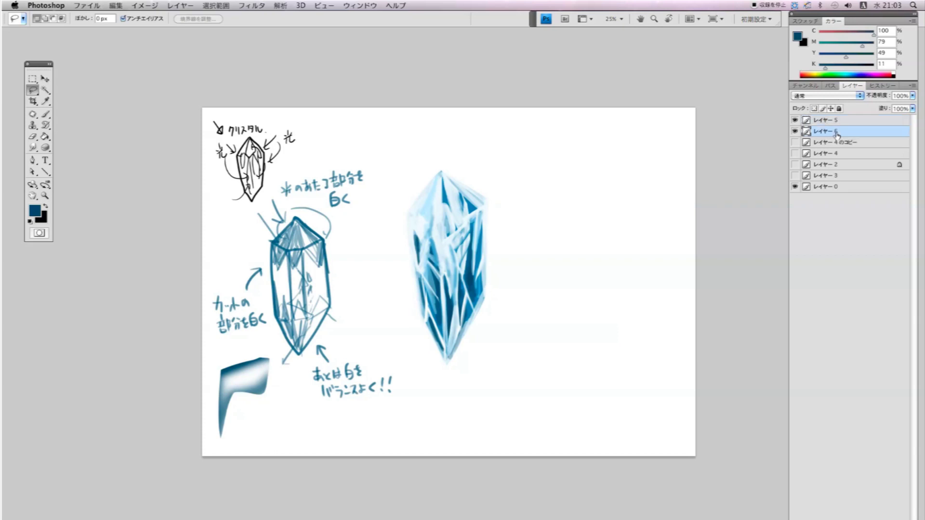
Step: Fill a tall rectangle around the crystal with dark blue as its background
{"action": "key", "text": "m"}
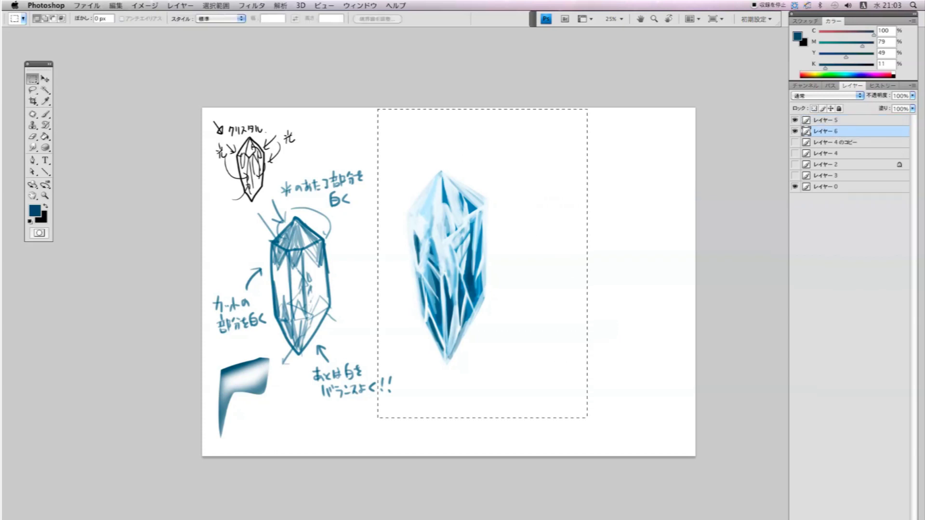
{"action": "left_click_drag", "start_coordinate": [503, 267], "coordinate": [328, 418]}
{"action": "key", "text": "g"}
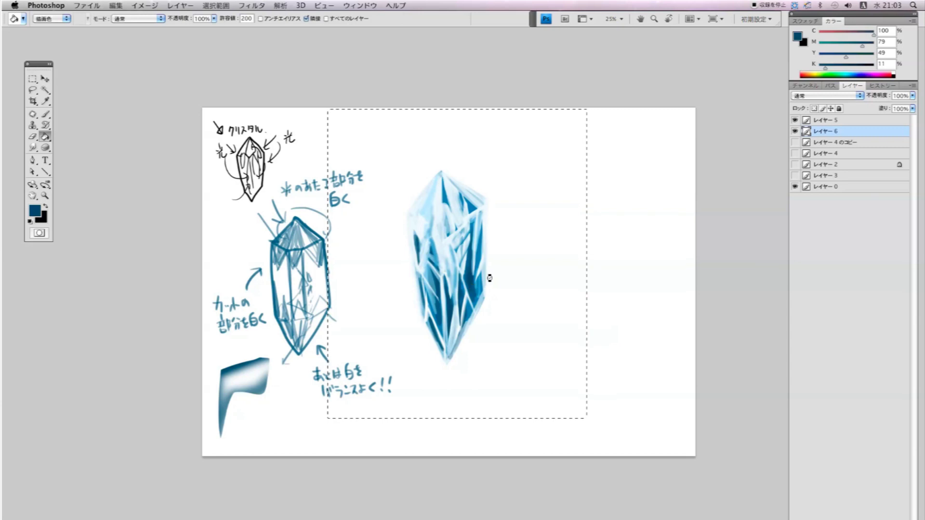
{"action": "left_click", "coordinate": [488, 258]}
{"action": "key", "text": "b"}
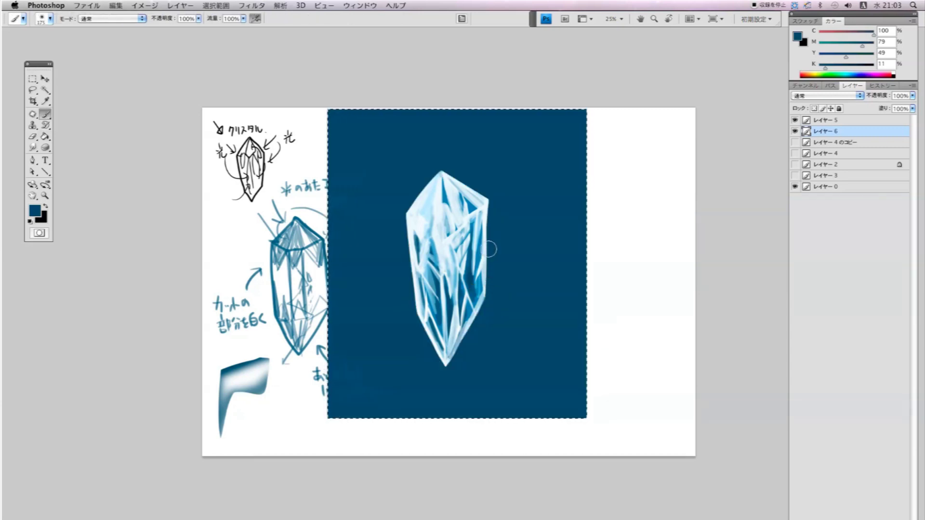
{"action": "key", "text": "ctrl+d"}
Step: Add レイヤー 7 above レイヤー 5 and pick a light blue from the crystal
{"action": "left_click", "coordinate": [826, 120]}
{"action": "key", "text": "ctrl+shift+alt+n"}
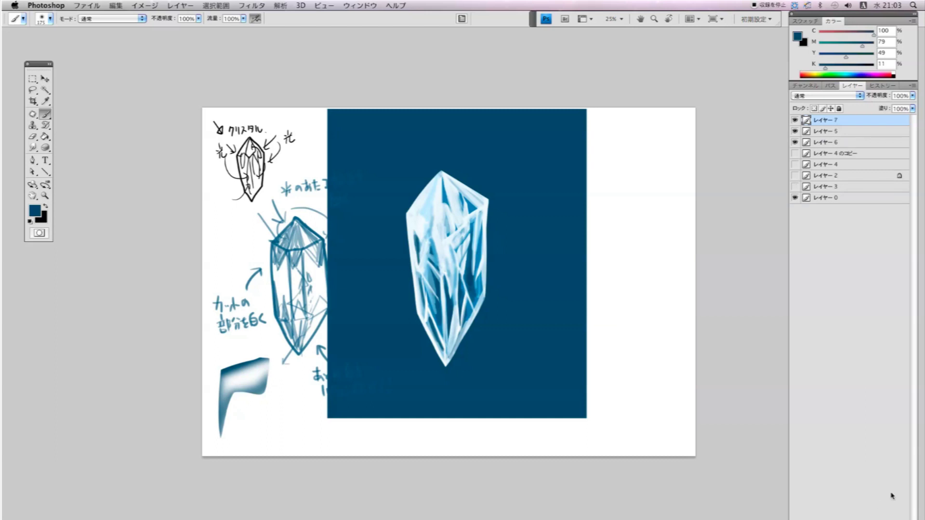
{"action": "left_click", "coordinate": [448, 218]}
{"action": "key", "text": "ctrl+z"}
{"action": "key", "text": "bracketright"}
{"action": "key", "text": "bracketright"}
{"action": "key", "text": "bracketright"}
{"action": "key", "text": "bracketright"}
{"action": "key", "text": "bracketright"}
{"action": "key", "text": "bracketright"}
{"action": "left_click", "coordinate": [482, 202], "text": "alt"}
Step: Pick a light cyan from the crystal and paint soft strokes across its upper interior
{"action": "left_click", "coordinate": [430, 206], "text": "alt"}
{"action": "left_click", "coordinate": [448, 214], "text": "alt"}
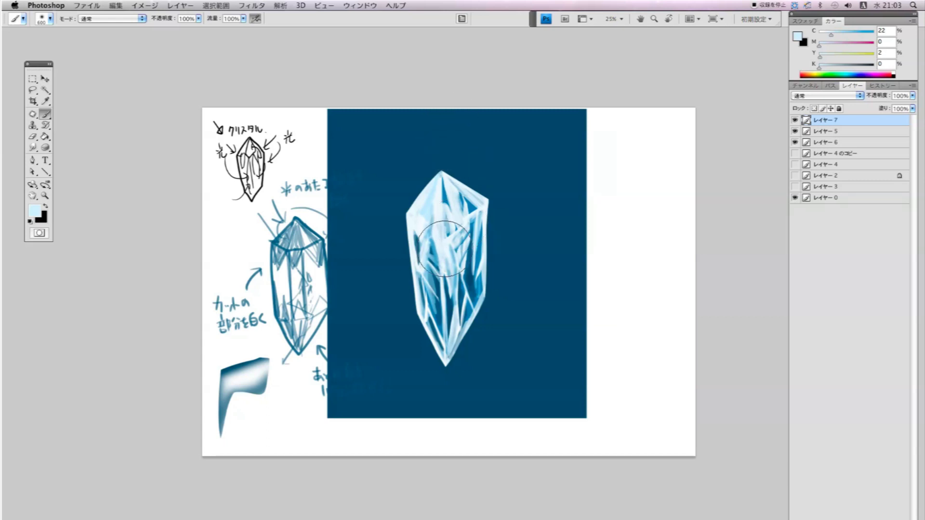
{"action": "left_click", "coordinate": [429, 206], "text": "alt"}
{"action": "mouse_move", "coordinate": [434, 188]}
{"action": "left_mouse_down"}
{"action": "mouse_move", "coordinate": [403, 224]}
{"action": "mouse_move", "coordinate": [393, 207]}
{"action": "mouse_move", "coordinate": [410, 218]}
{"action": "left_mouse_up"}
{"action": "key", "text": "ctrl+z"}
{"action": "key", "text": "bracketleft"}
{"action": "key", "text": "bracketleft"}
{"action": "key", "text": "bracketleft"}
{"action": "key", "text": "bracketleft"}
{"action": "key", "text": "bracketleft"}
{"action": "key", "text": "bracketright"}
{"action": "key", "text": "bracketright"}
{"action": "key", "text": "bracketright"}
{"action": "left_click_drag", "start_coordinate": [419, 260], "coordinate": [477, 214]}
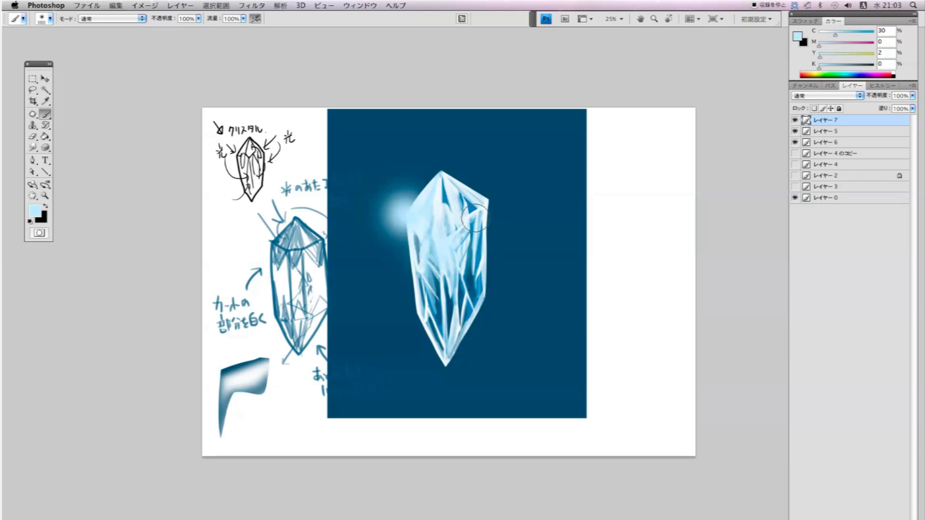
{"action": "mouse_move", "coordinate": [431, 274]}
{"action": "left_mouse_down"}
{"action": "mouse_move", "coordinate": [482, 202]}
{"action": "mouse_move", "coordinate": [470, 184]}
{"action": "left_mouse_up"}
{"action": "key", "text": "bracketleft"}
{"action": "key", "text": "bracketleft"}
{"action": "key", "text": "bracketleft"}
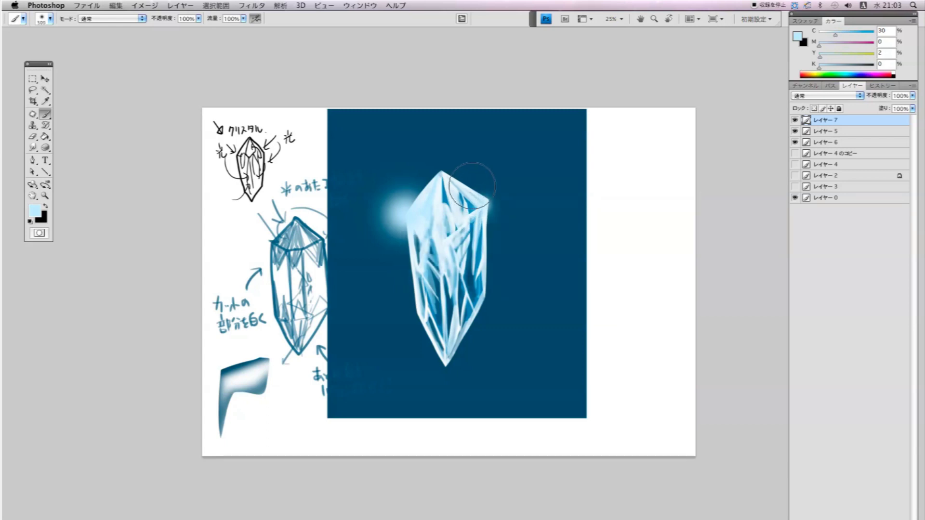
{"action": "left_click_drag", "start_coordinate": [484, 262], "coordinate": [468, 241]}
Step: Dab soft white glows at the crystal's upper-left, top and upper-right corners
{"action": "key", "text": "d"}
{"action": "key", "text": "x"}
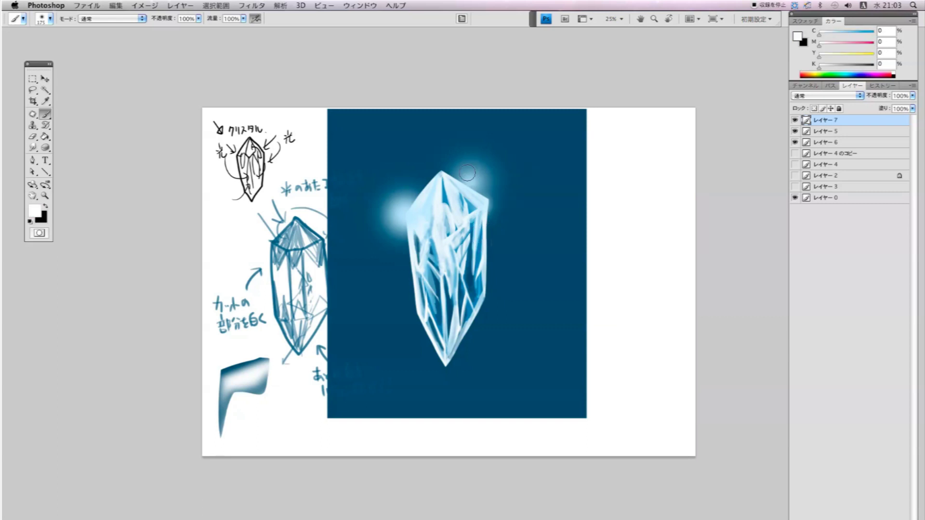
{"action": "key", "text": "bracketleft"}
{"action": "key", "text": "bracketleft"}
{"action": "key", "text": "bracketleft"}
{"action": "left_click_drag", "start_coordinate": [407, 212], "coordinate": [404, 208]}
{"action": "key", "text": "bracketleft"}
{"action": "key", "text": "bracketleft"}
{"action": "key", "text": "bracketright"}
{"action": "left_click", "coordinate": [474, 178]}
{"action": "key", "text": "bracketright"}
{"action": "left_click_drag", "start_coordinate": [487, 197], "coordinate": [456, 217]}
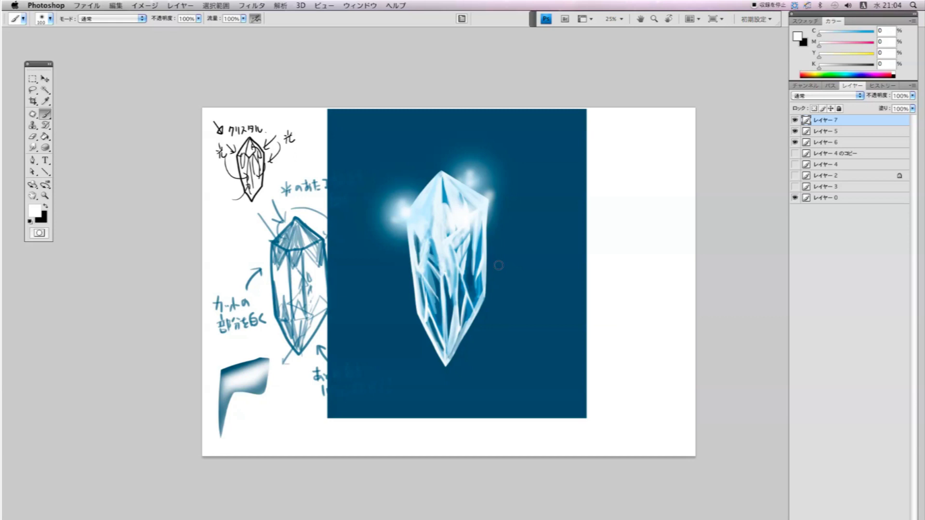
Step: Set レイヤー 7 to スクリーン (Screen) and duplicate it as an オーバーレイ (Overlay) copy
{"action": "left_click", "coordinate": [835, 96]}
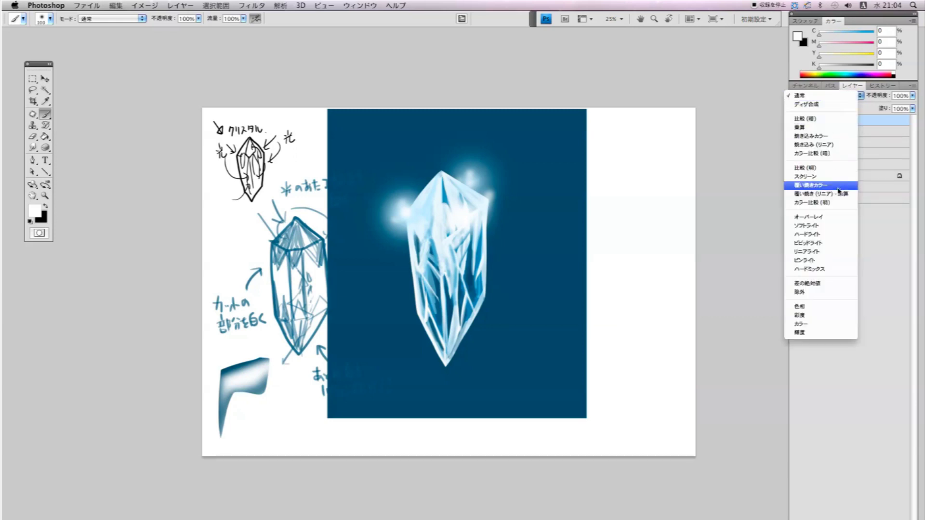
{"action": "left_click", "coordinate": [844, 177]}
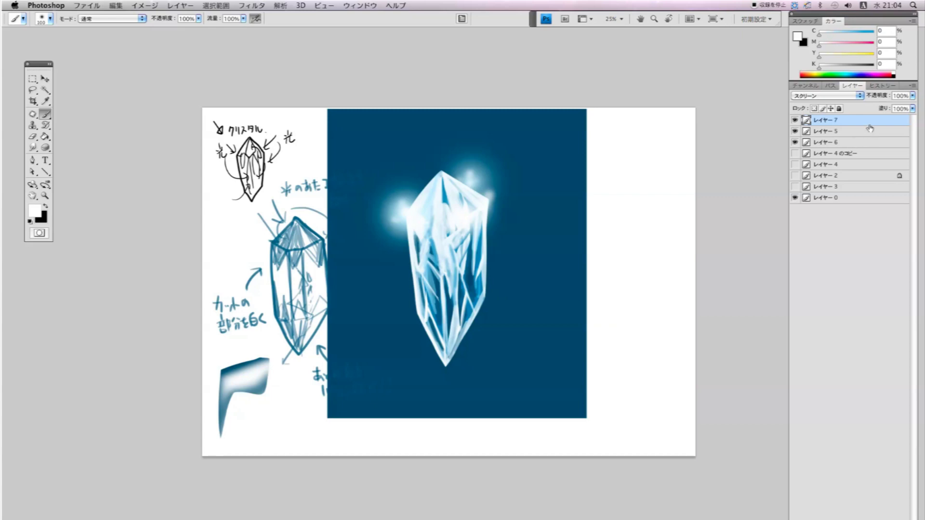
{"action": "key", "text": "ctrl+j"}
{"action": "left_click", "coordinate": [819, 96]}
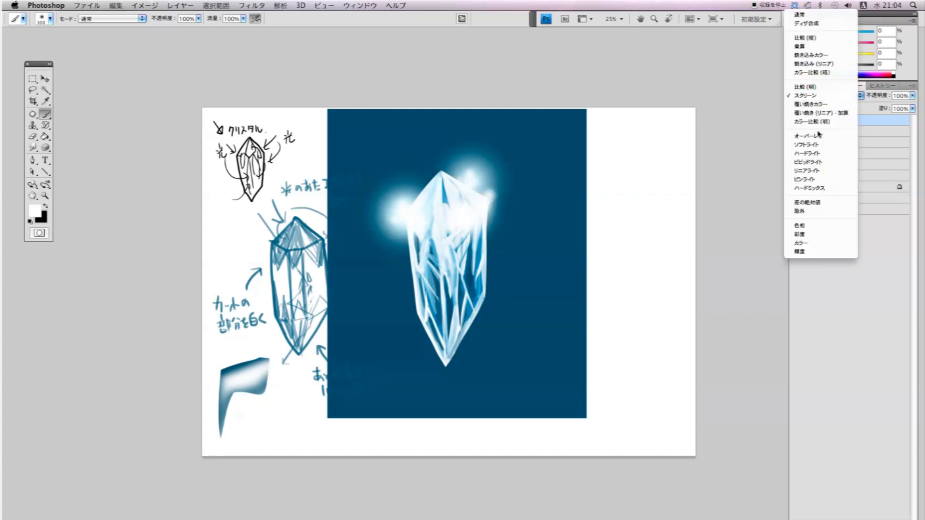
{"action": "left_click", "coordinate": [812, 137]}
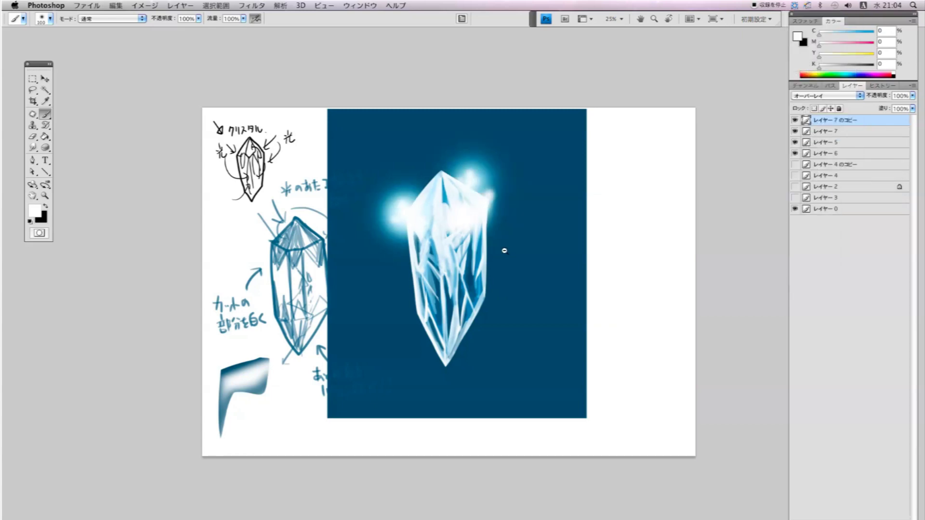
Step: Zoom out and toggle the overlay copy to compare its effect
{"action": "left_click", "coordinate": [504, 251], "text": "alt"}
{"action": "left_click", "coordinate": [795, 120]}
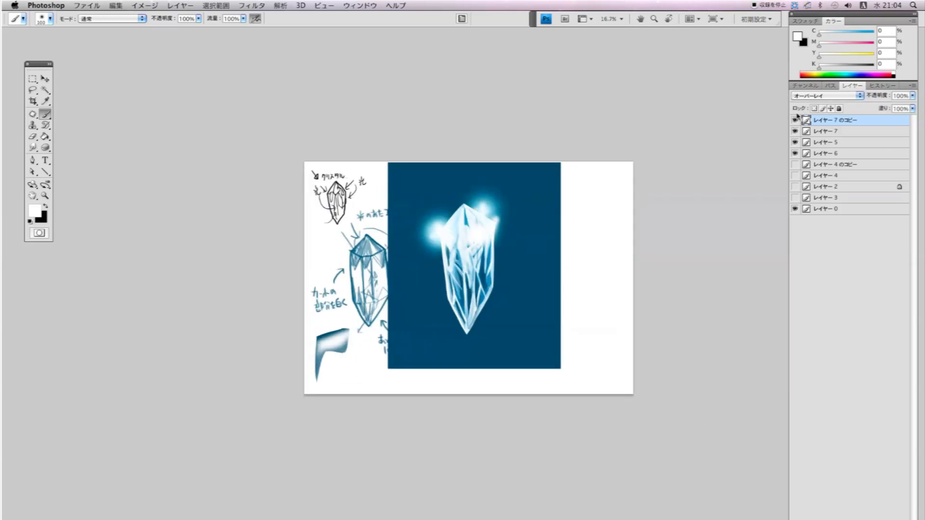
{"action": "scroll", "coordinate": [514, 228], "scroll_direction": "up", "scroll_amount": 1}
{"action": "left_click", "coordinate": [795, 120]}
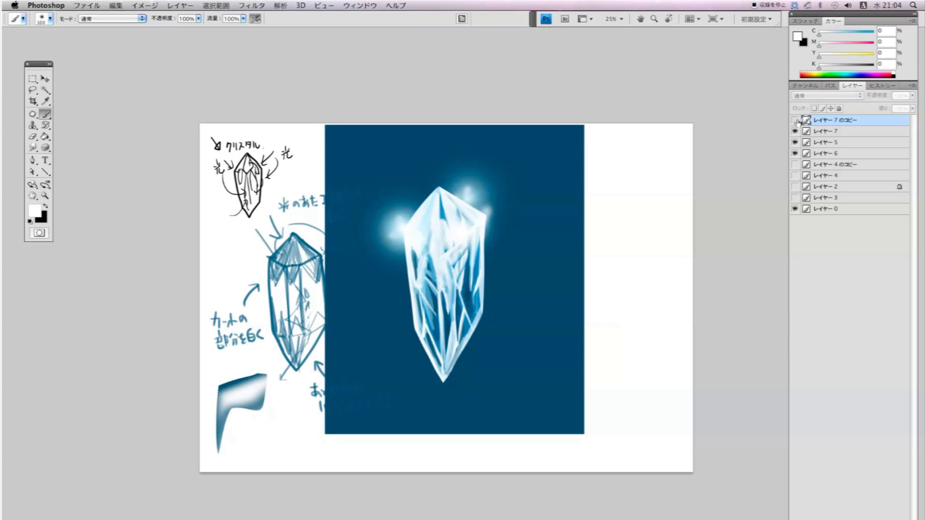
Step: Brush soft white down the crystal's middle, covering the thin cyan streak
{"action": "key", "text": "bracketright"}
{"action": "key", "text": "bracketright"}
{"action": "key", "text": "bracketright"}
{"action": "left_click_drag", "start_coordinate": [458, 246], "coordinate": [453, 299]}
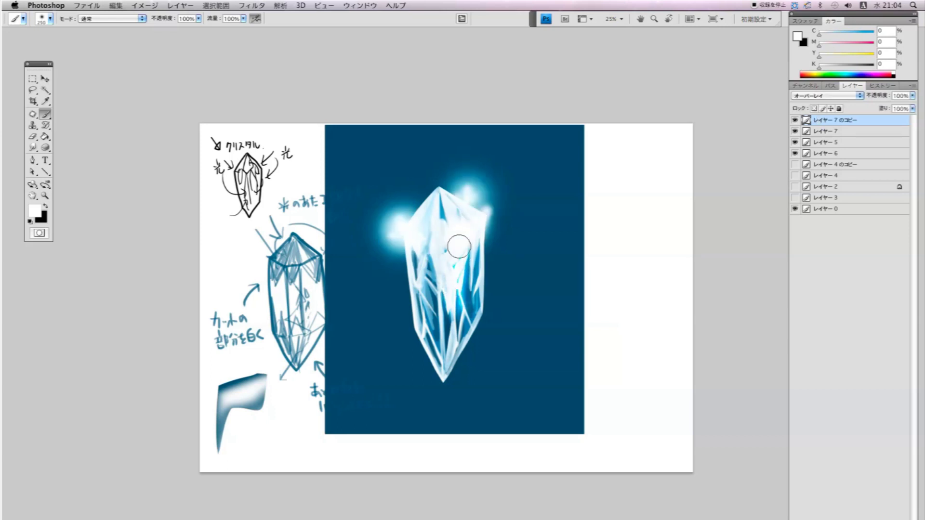
{"action": "left_click_drag", "start_coordinate": [462, 261], "coordinate": [449, 254]}
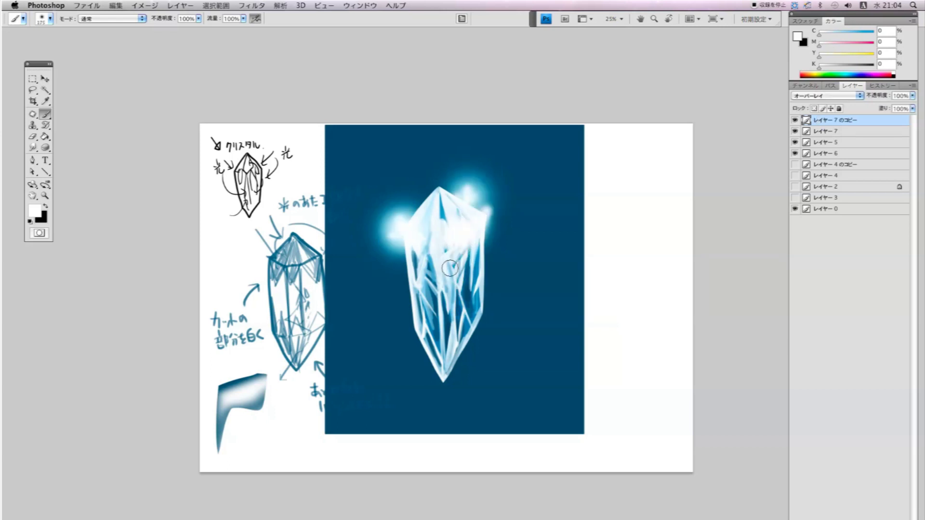
{"action": "key", "text": "bracketleft"}
{"action": "key", "text": "bracketleft"}
{"action": "mouse_move", "coordinate": [448, 255]}
{"action": "left_mouse_down"}
{"action": "mouse_move", "coordinate": [448, 322]}
{"action": "mouse_move", "coordinate": [446, 282]}
{"action": "mouse_move", "coordinate": [434, 323]}
{"action": "mouse_move", "coordinate": [440, 277]}
{"action": "left_mouse_up"}
{"action": "key", "text": "bracketleft"}
{"action": "key", "text": "bracketleft"}
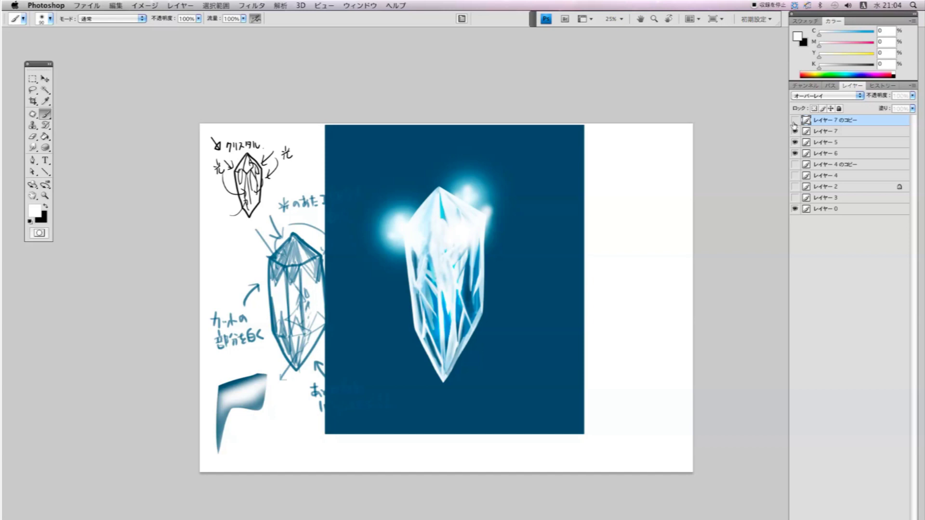
Step: Compare the overlay copy on and off, then paint a bright white glow along the crystal's left edge
{"action": "left_click", "coordinate": [795, 120]}
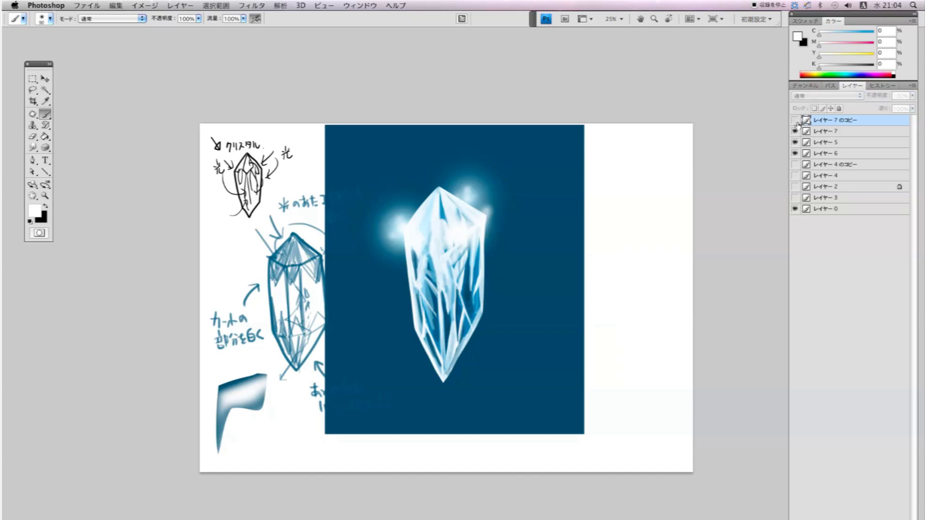
{"action": "left_click", "coordinate": [796, 121]}
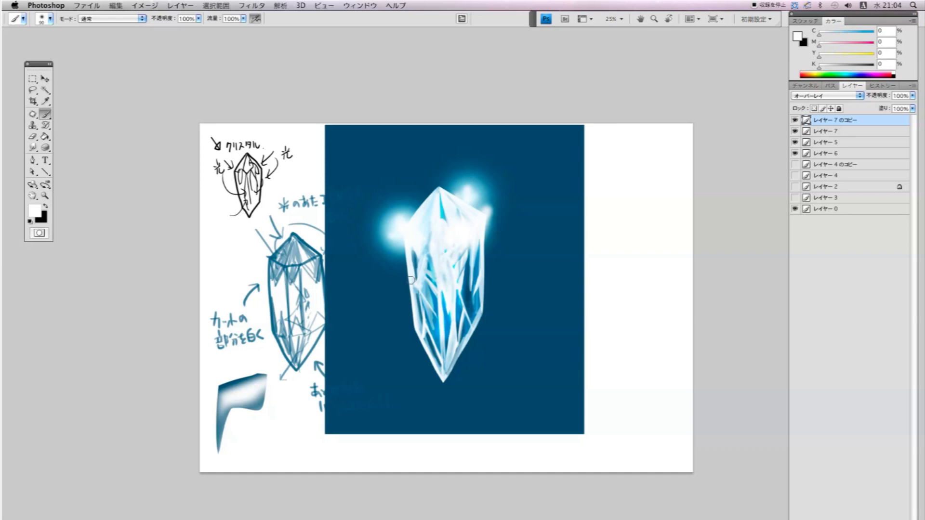
{"action": "key", "text": "]"}
{"action": "left_click_drag", "start_coordinate": [401, 251], "coordinate": [405, 333]}
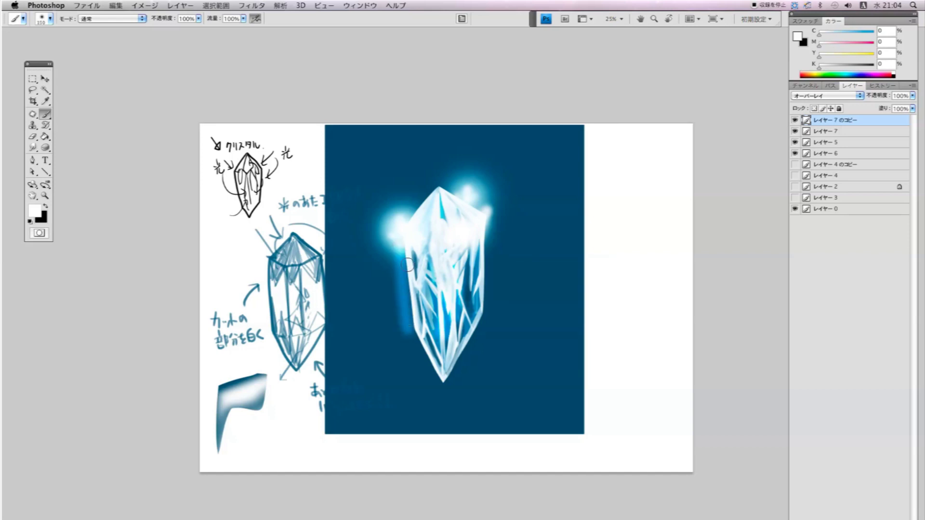
{"action": "key", "text": "ctrl+z"}
{"action": "left_click_drag", "start_coordinate": [404, 244], "coordinate": [414, 332]}
Step: Trace white glow around the crystal's lower edges and bottom tip with a size-300 brush
{"action": "key", "text": "bracketleft"}
{"action": "key", "text": "bracketleft"}
{"action": "key", "text": "bracketleft"}
{"action": "mouse_move", "coordinate": [414, 336]}
{"action": "left_mouse_down"}
{"action": "mouse_move", "coordinate": [443, 383]}
{"action": "mouse_move", "coordinate": [455, 378]}
{"action": "mouse_move", "coordinate": [479, 317]}
{"action": "mouse_move", "coordinate": [483, 217]}
{"action": "mouse_move", "coordinate": [443, 185]}
{"action": "mouse_move", "coordinate": [409, 219]}
{"action": "mouse_move", "coordinate": [415, 231]}
{"action": "left_mouse_up"}
{"action": "key", "text": "bracketright"}
{"action": "key", "text": "bracketright"}
{"action": "key", "text": "bracketright"}
{"action": "key", "text": "bracketleft"}
{"action": "key", "text": "bracketleft"}
{"action": "mouse_move", "coordinate": [394, 262]}
{"action": "left_mouse_down"}
{"action": "mouse_move", "coordinate": [393, 352]}
{"action": "mouse_move", "coordinate": [438, 392]}
{"action": "mouse_move", "coordinate": [475, 352]}
{"action": "mouse_move", "coordinate": [494, 272]}
{"action": "mouse_move", "coordinate": [481, 196]}
{"action": "left_mouse_up"}
Step: Add a wide soft glow over the crystal's top, then hide the four crystal layers
{"action": "key", "text": "bracketright"}
{"action": "key", "text": "bracketright"}
{"action": "key", "text": "bracketright"}
{"action": "key", "text": "bracketright"}
{"action": "key", "text": "bracketright"}
{"action": "key", "text": "bracketright"}
{"action": "left_click_drag", "start_coordinate": [434, 155], "coordinate": [472, 204]}
{"action": "key", "text": "bracketleft"}
{"action": "key", "text": "bracketleft"}
{"action": "key", "text": "bracketleft"}
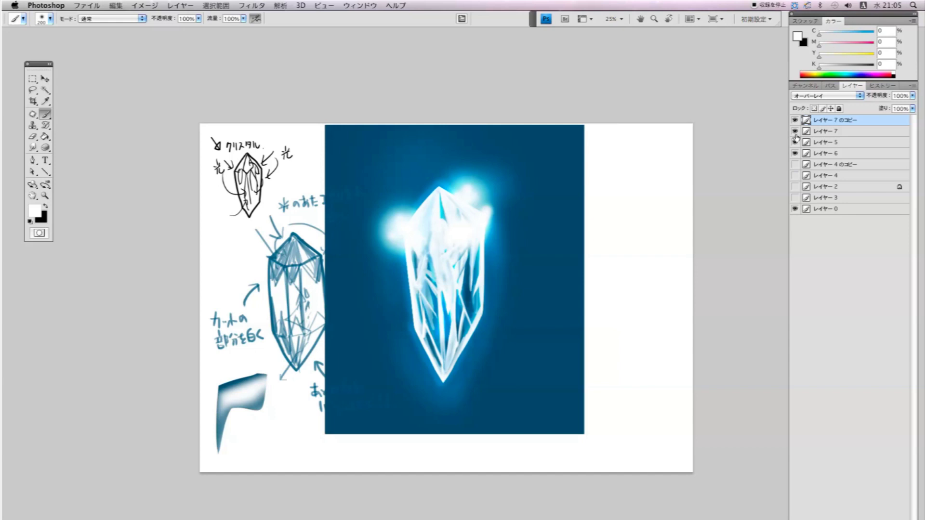
{"action": "left_click_drag", "start_coordinate": [795, 120], "coordinate": [794, 197]}
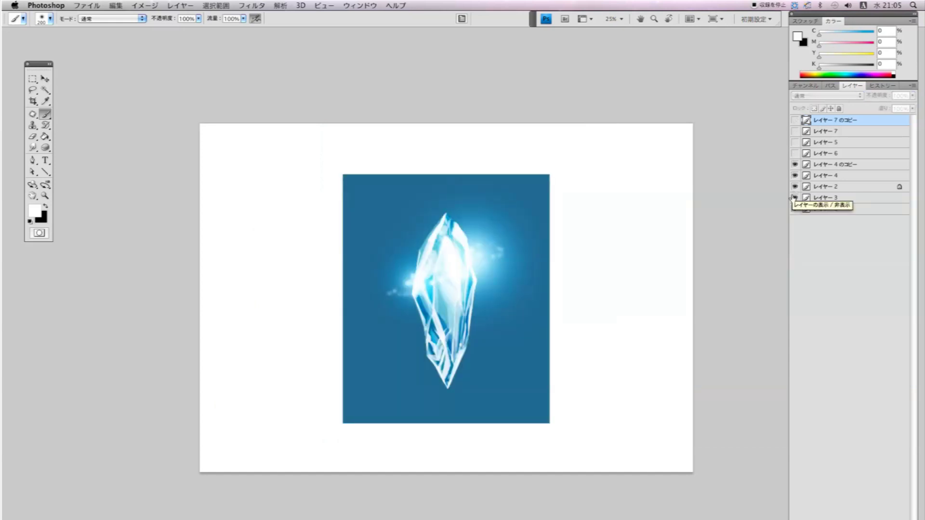